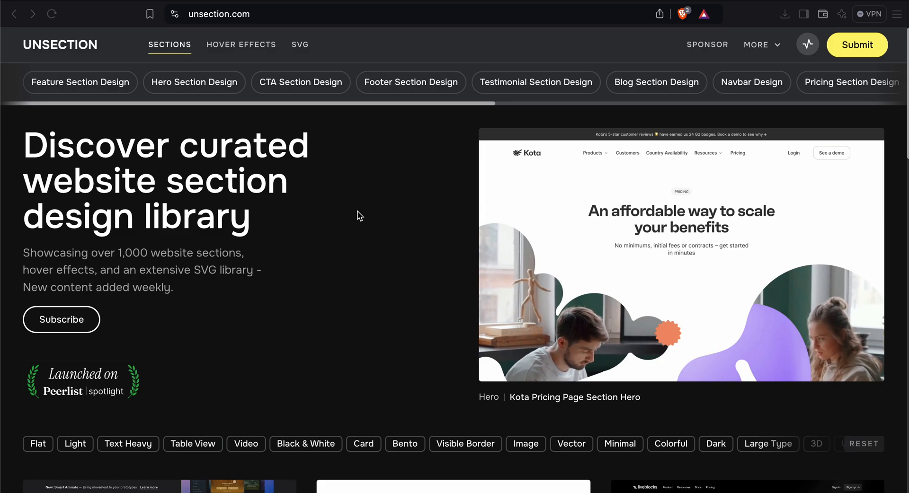
Browse the Hero Section Design category and open the Sketch Home Page Section Hero example, then return to the list.
scroll(396, 183, up, 1)
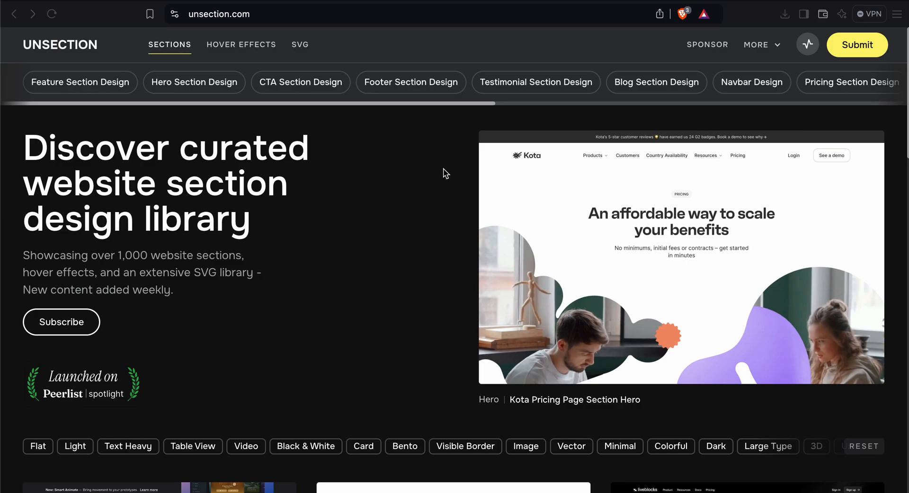
click(213, 83)
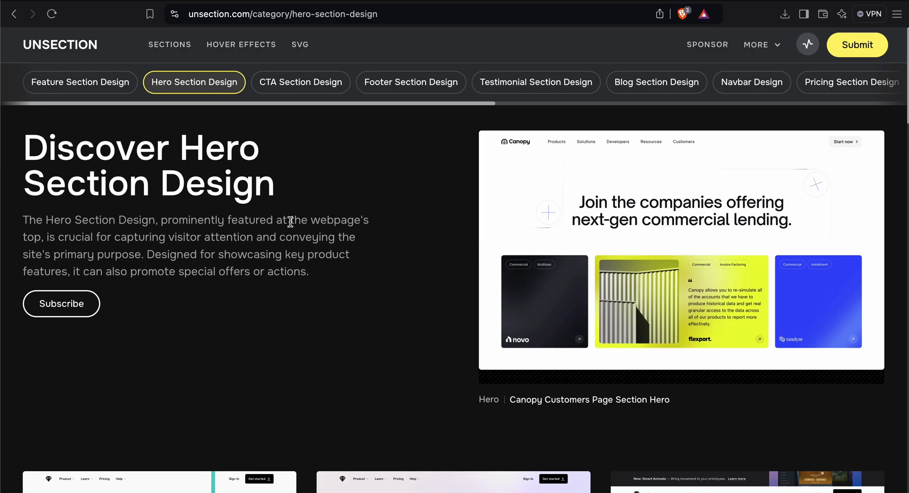
scroll(290, 222, down, 7)
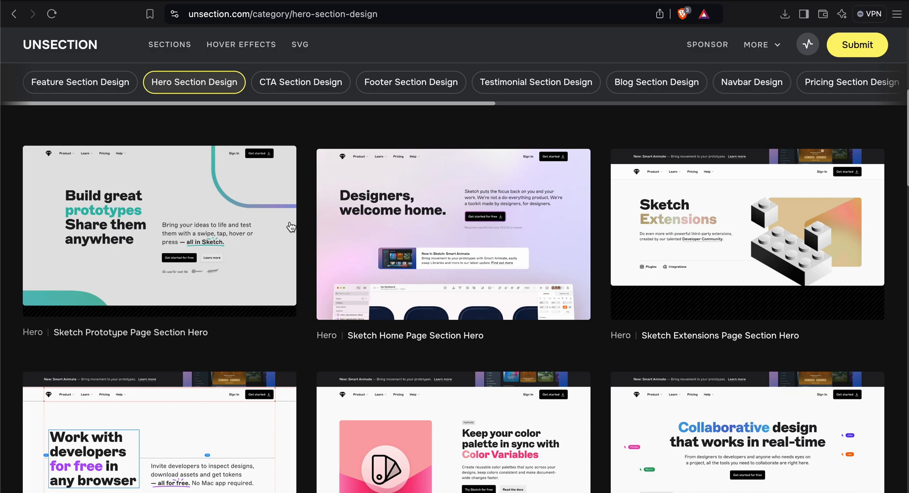
click(414, 198)
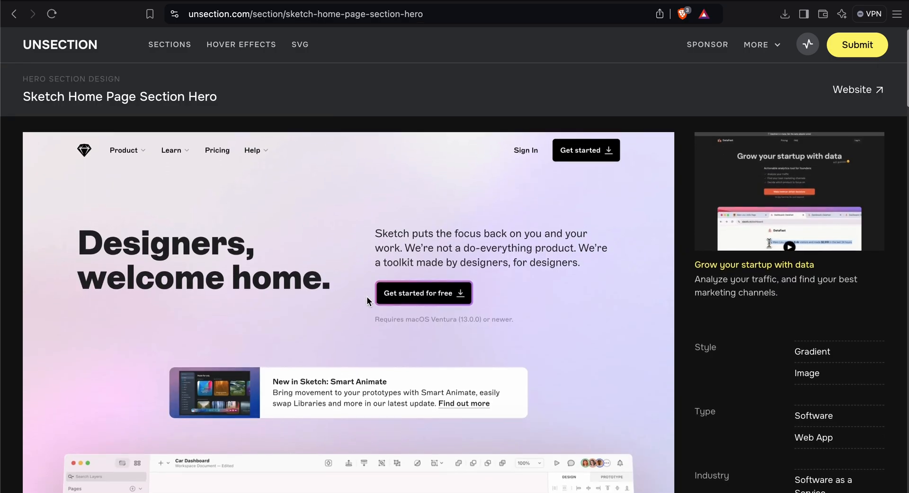
scroll(369, 301, down, 3)
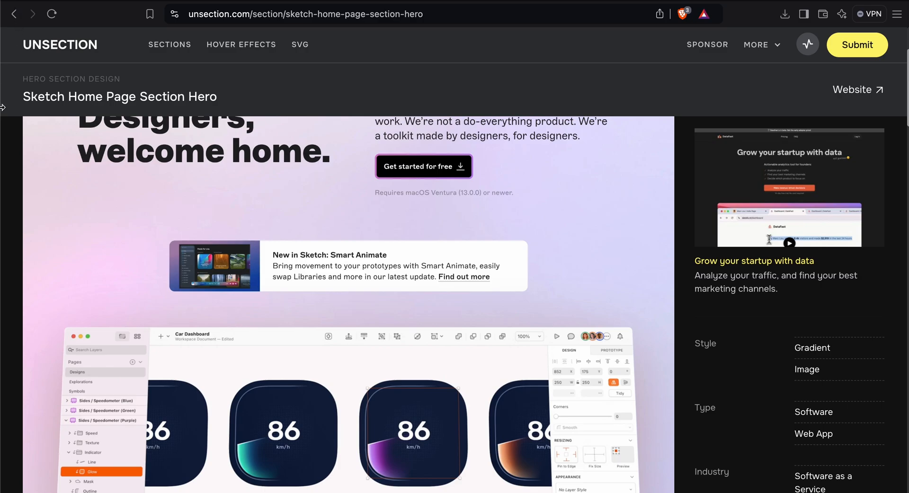
scroll(31, 150, up, 3)
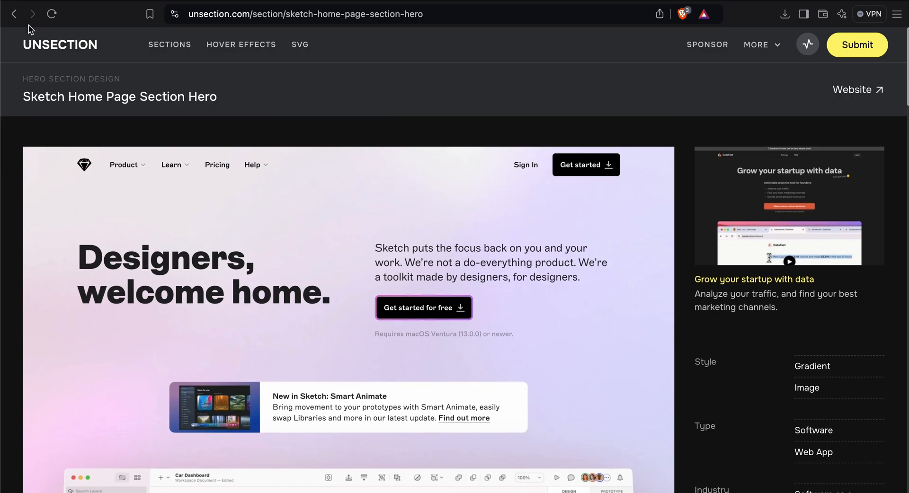
click(15, 14)
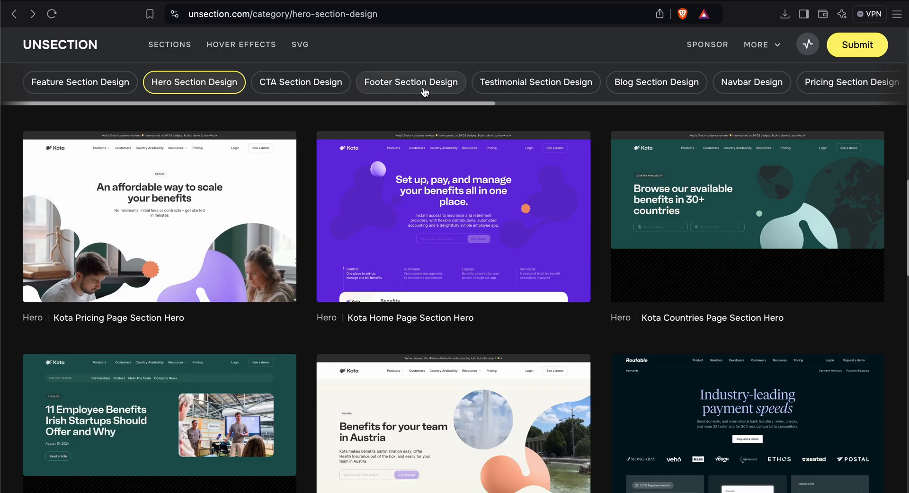
Browse the Footer Section Design examples.
click(424, 91)
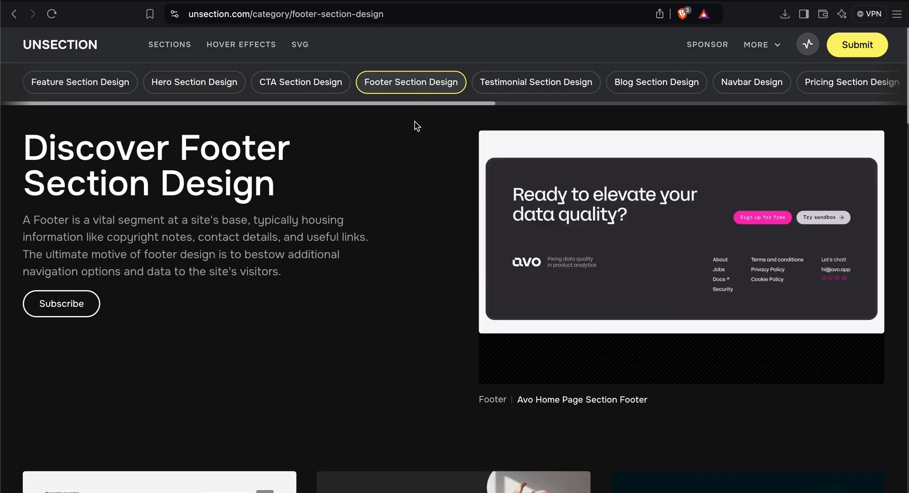
scroll(404, 235, down, 8)
scroll(405, 238, down, 2)
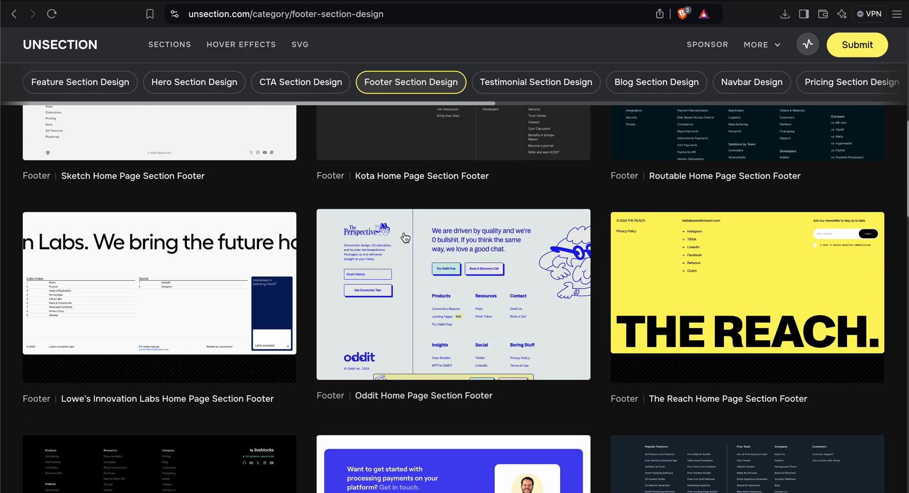
scroll(405, 237, down, 3)
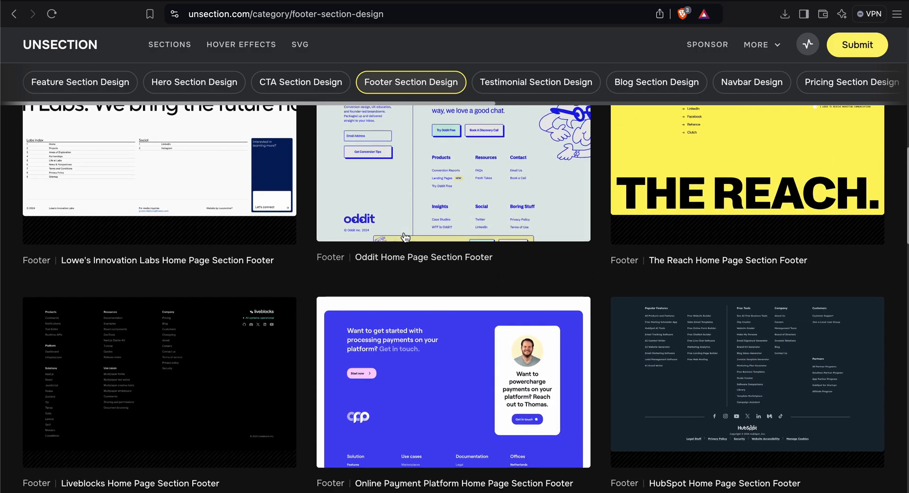
scroll(405, 237, up, 1)
Browse the Testimonial Section Design examples.
click(517, 90)
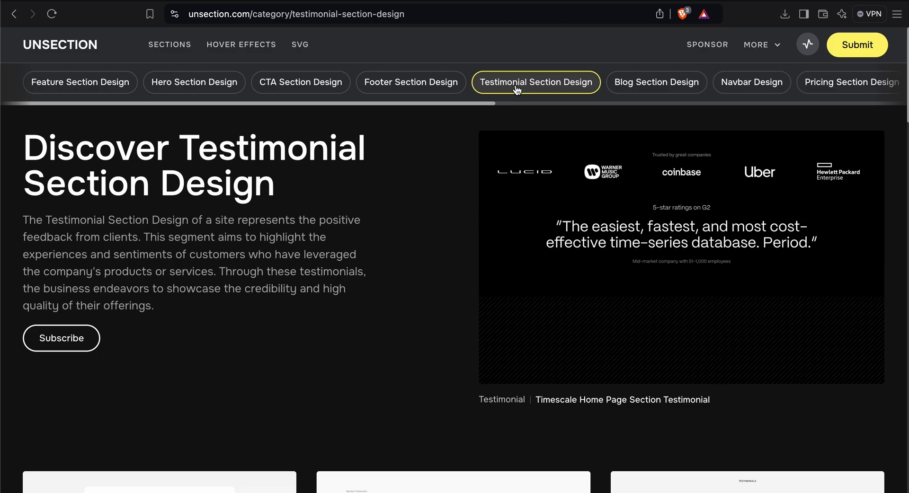
scroll(449, 238, down, 10)
scroll(448, 238, down, 5)
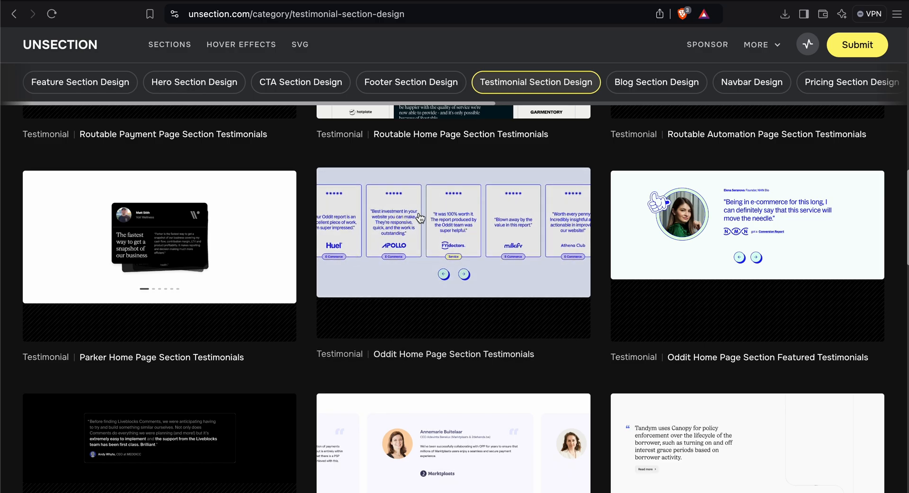
scroll(426, 227, down, 1)
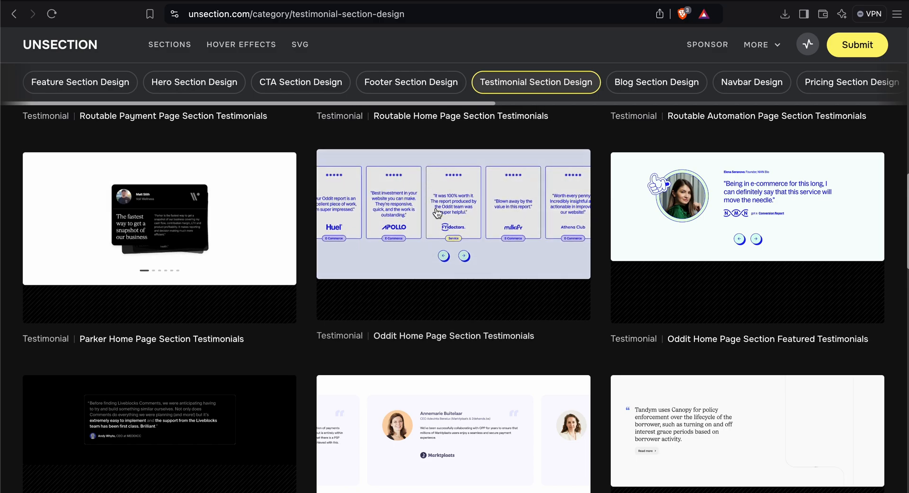
scroll(402, 232, down, 5)
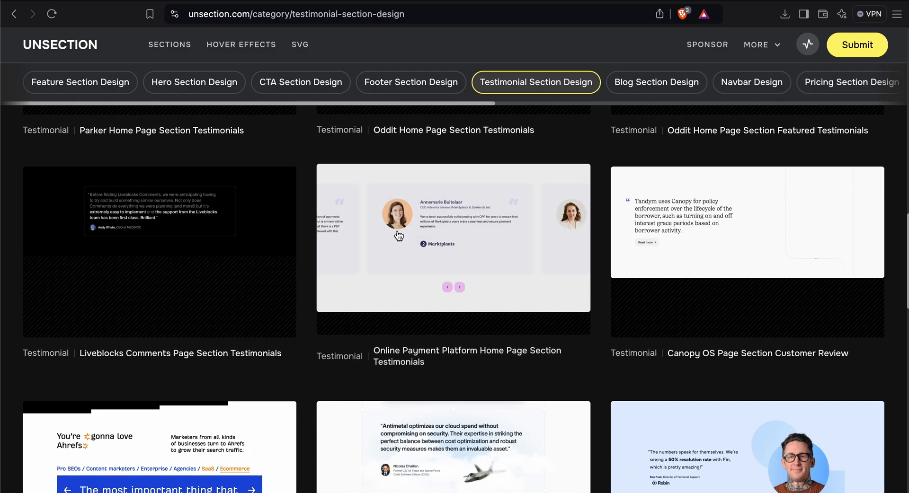
scroll(402, 227, down, 3)
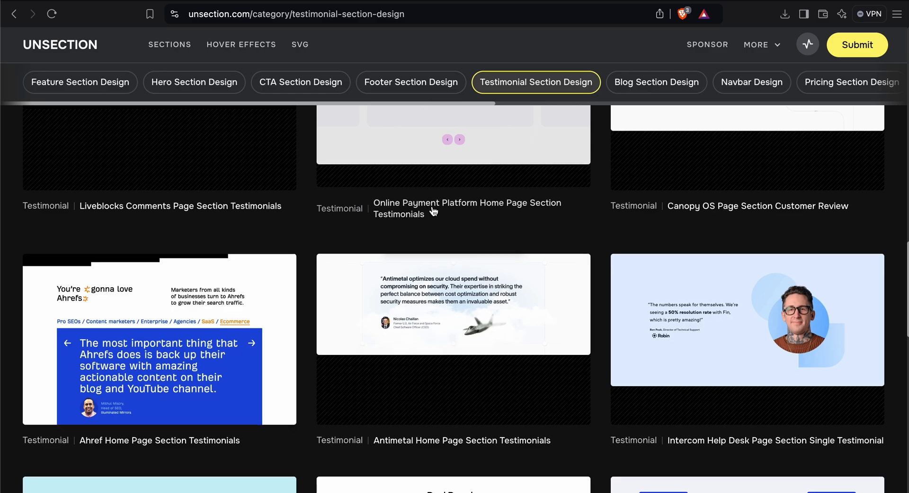
scroll(428, 213, down, 3)
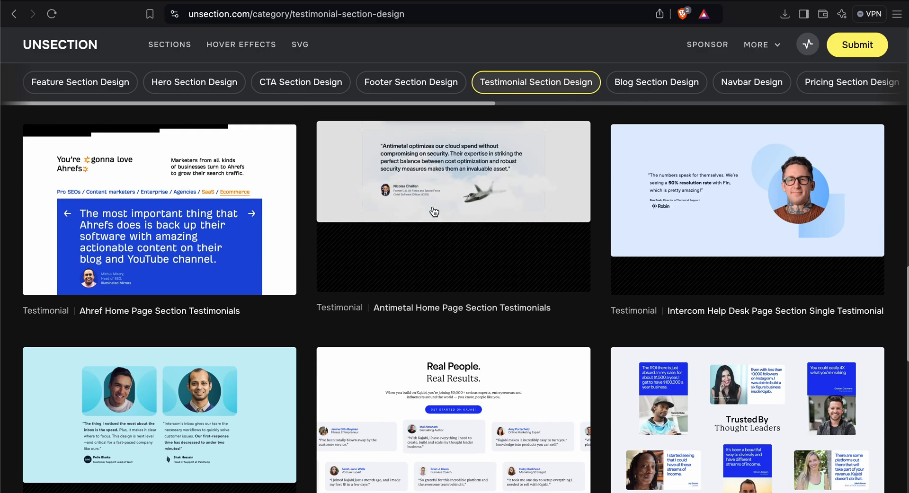
scroll(434, 212, down, 2)
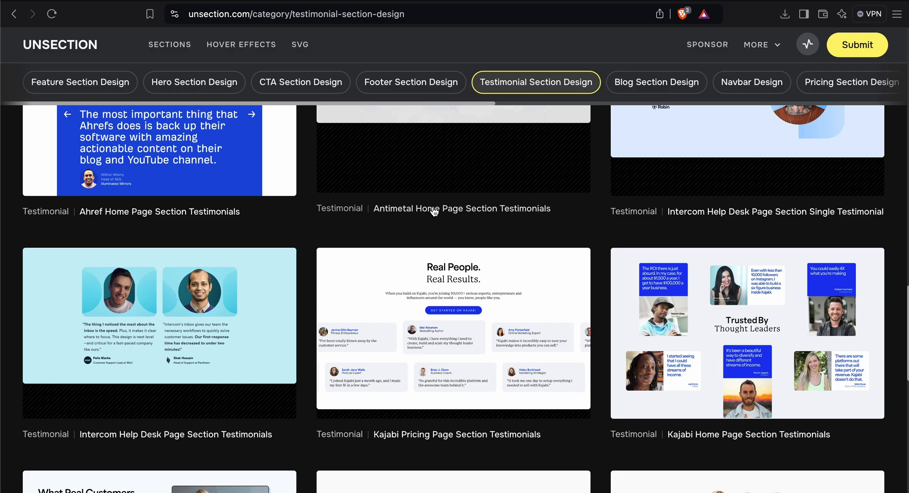
scroll(434, 211, down, 6)
scroll(432, 215, up, 2)
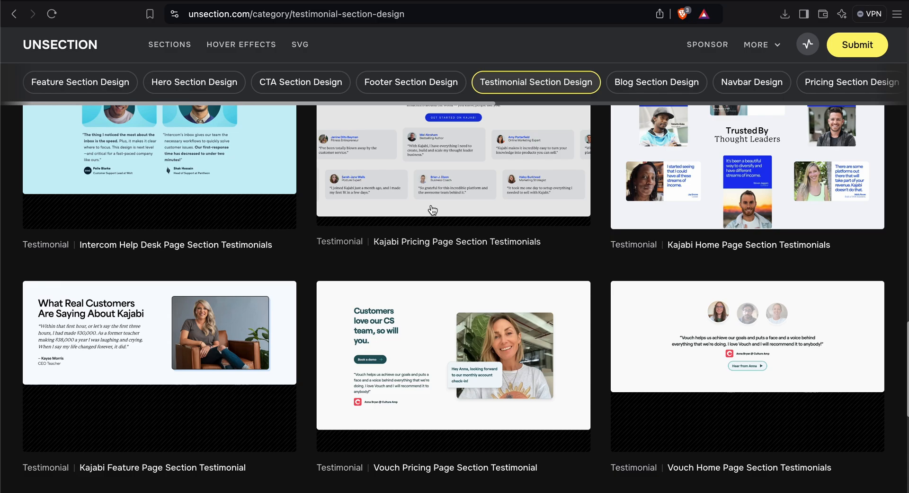
scroll(432, 210, up, 2)
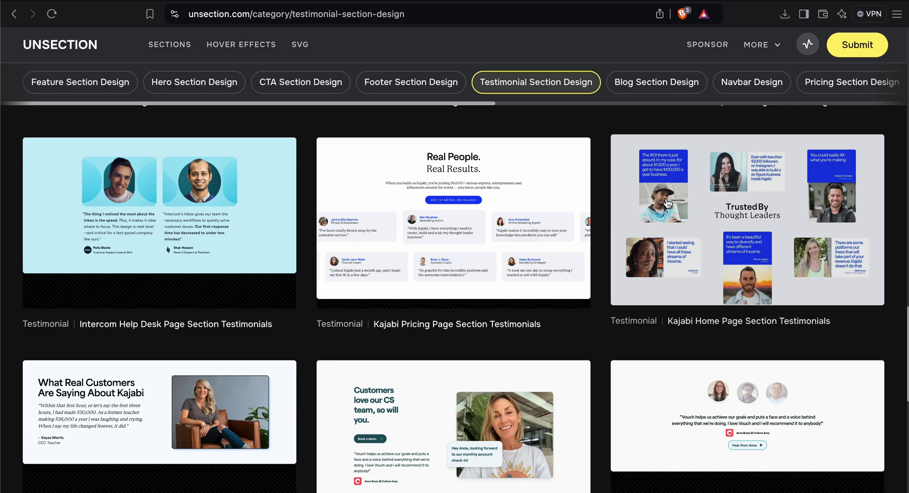
scroll(738, 240, down, 3)
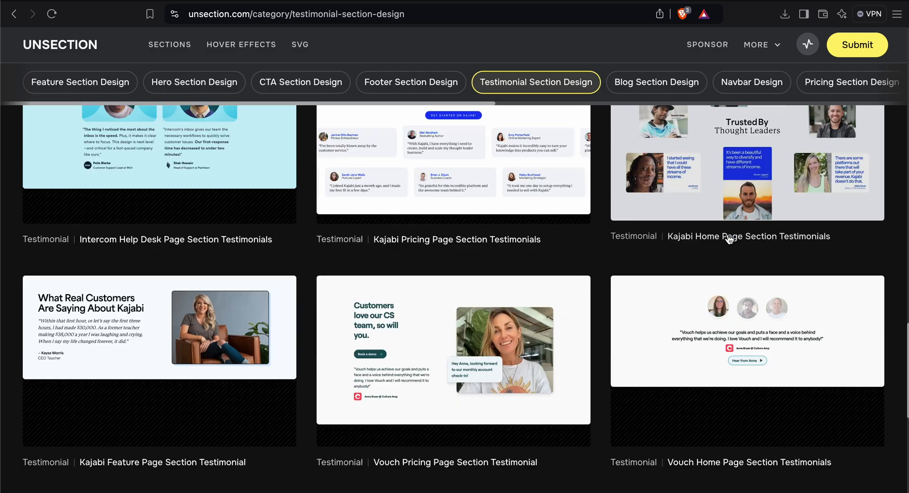
scroll(546, 254, down, 2)
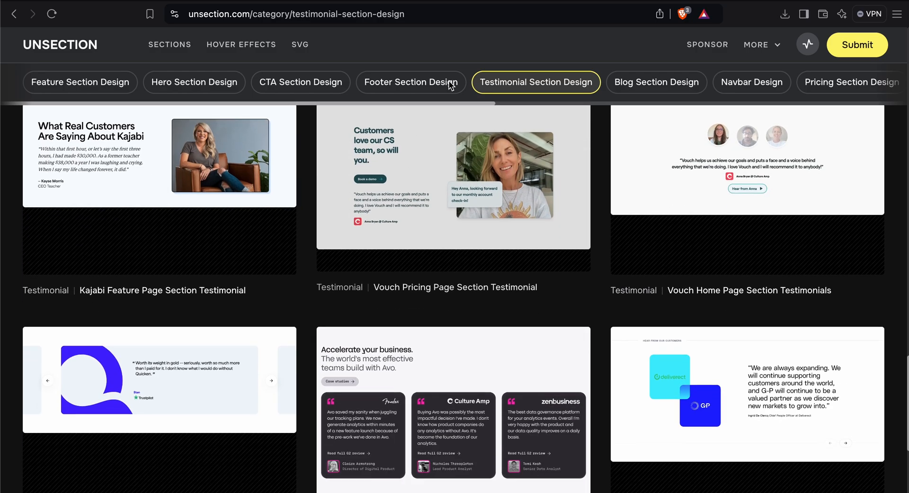
Browse the Blog Section Design examples.
click(687, 92)
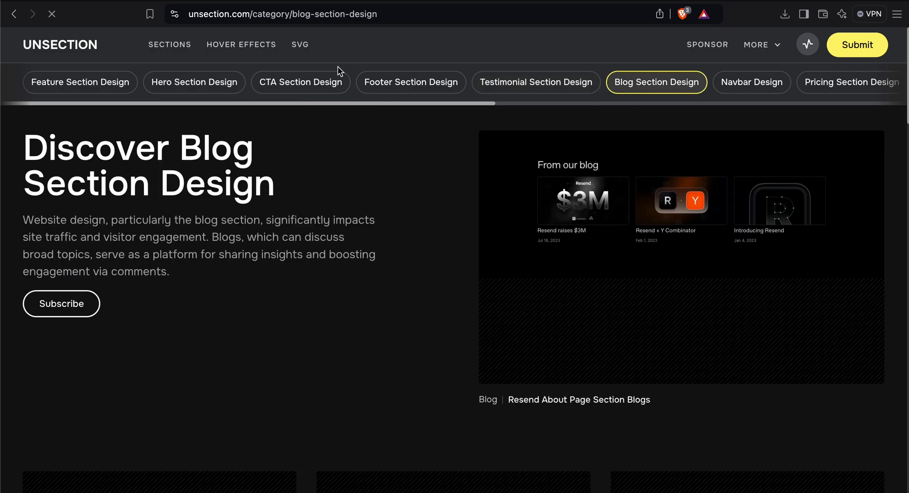
scroll(303, 238, down, 10)
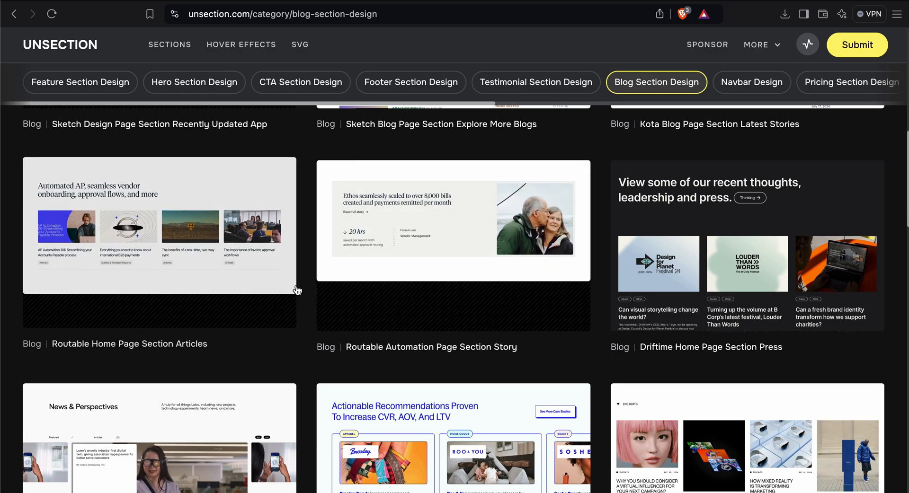
scroll(303, 300, down, 2)
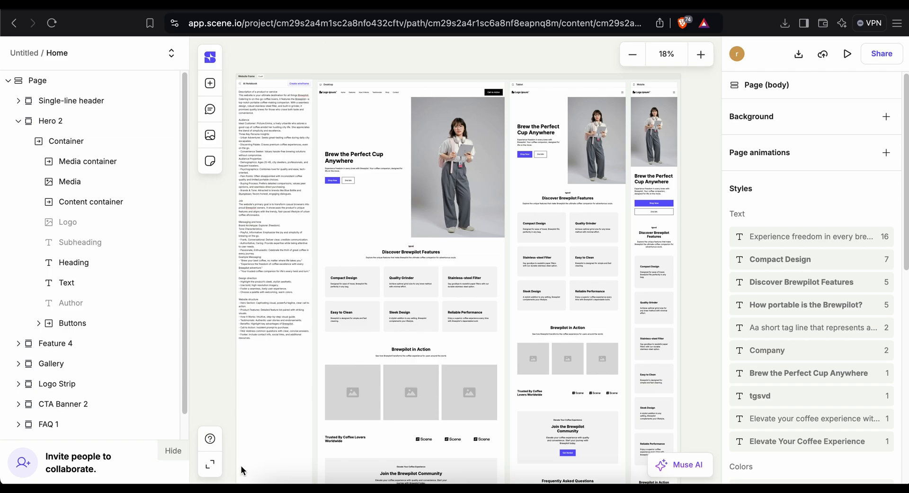
Switch to Scene and open the page's publish options, then dismiss them.
click(823, 56)
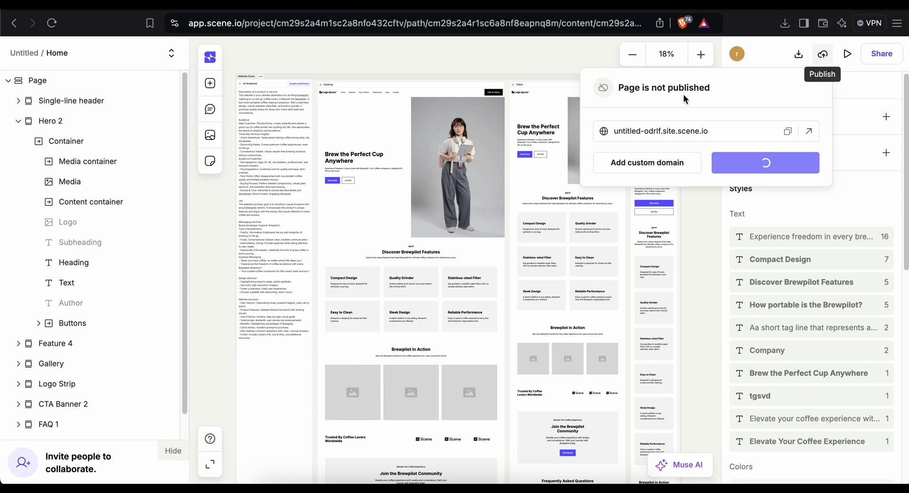
click(589, 56)
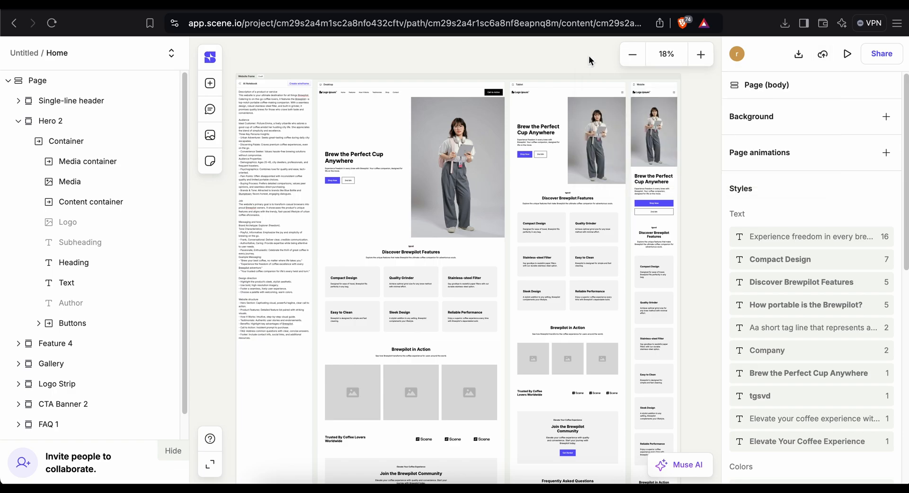
scroll(271, 69, up, 5)
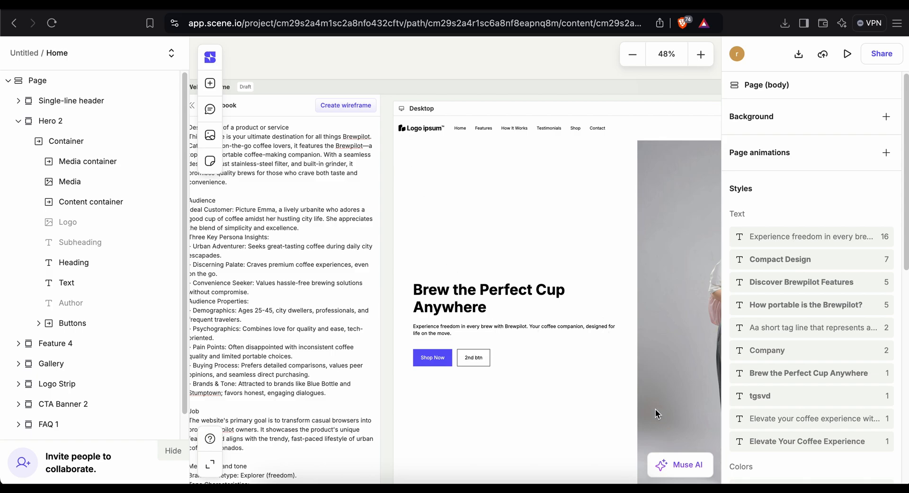
Open the Muse AI copilot to review its chat history, and close it again.
click(667, 462)
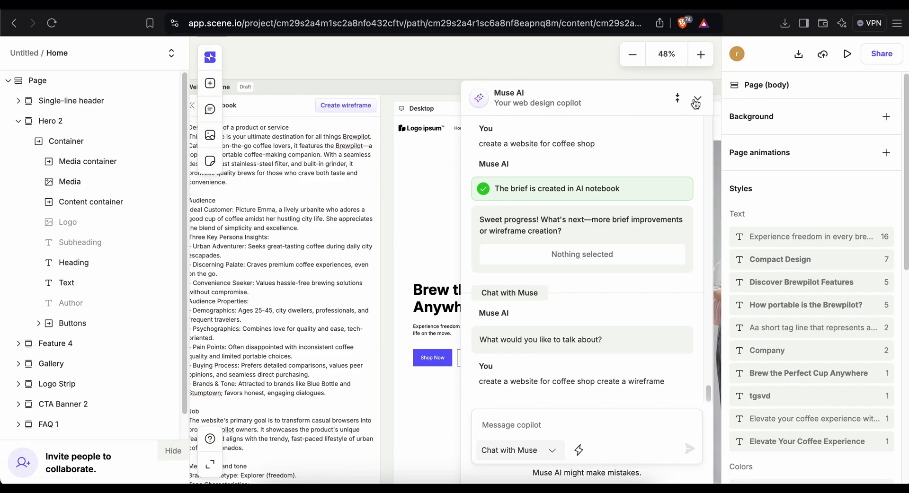
click(697, 100)
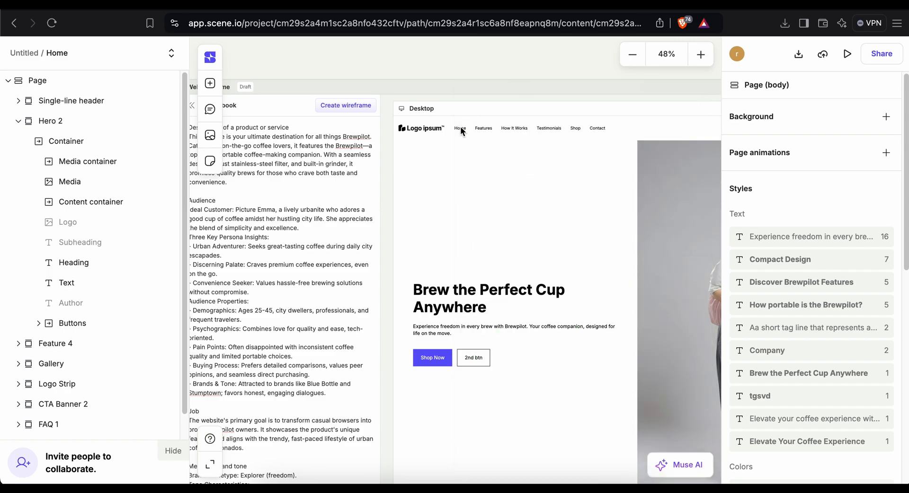
click(665, 461)
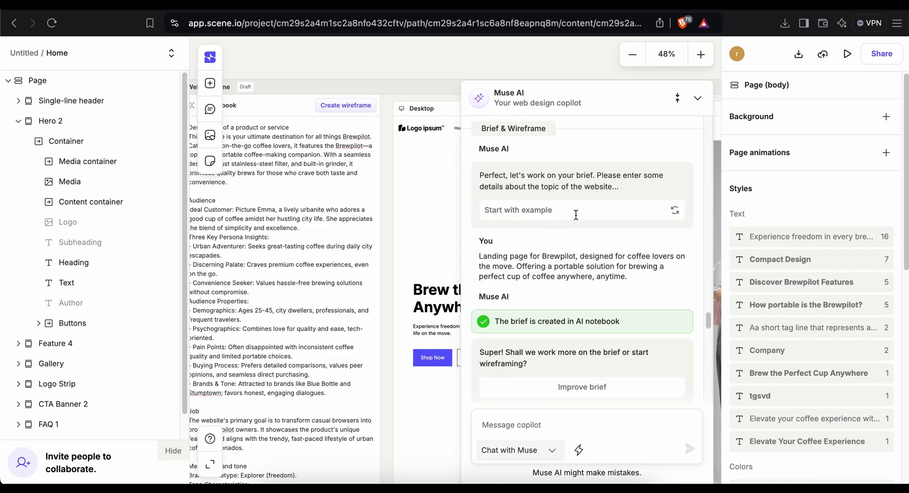
click(698, 99)
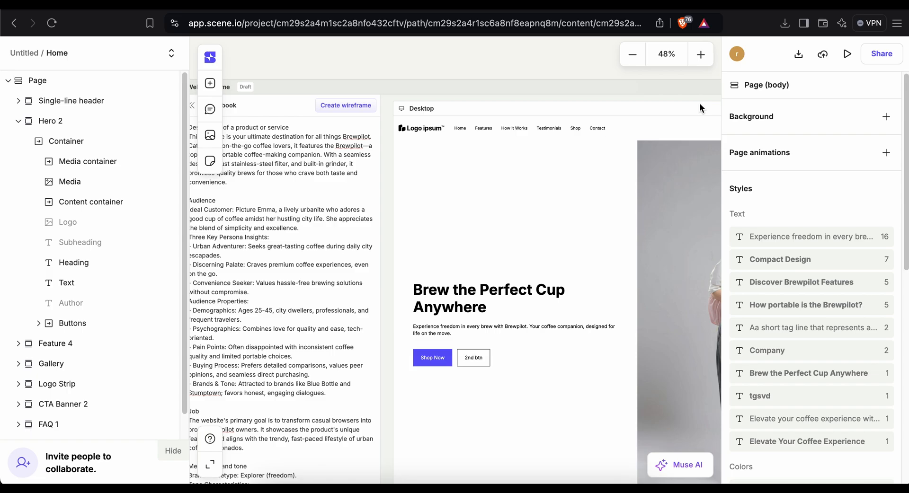
Open Muse AI and resend the earlier prompt 'create a website for coffee shop create a wireframe' by copying and pasting it.
scroll(363, 213, down, 10)
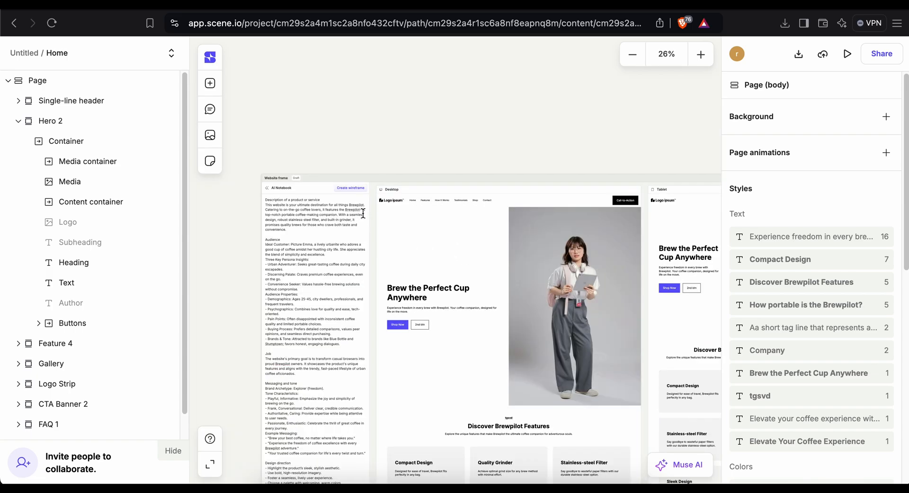
click(672, 468)
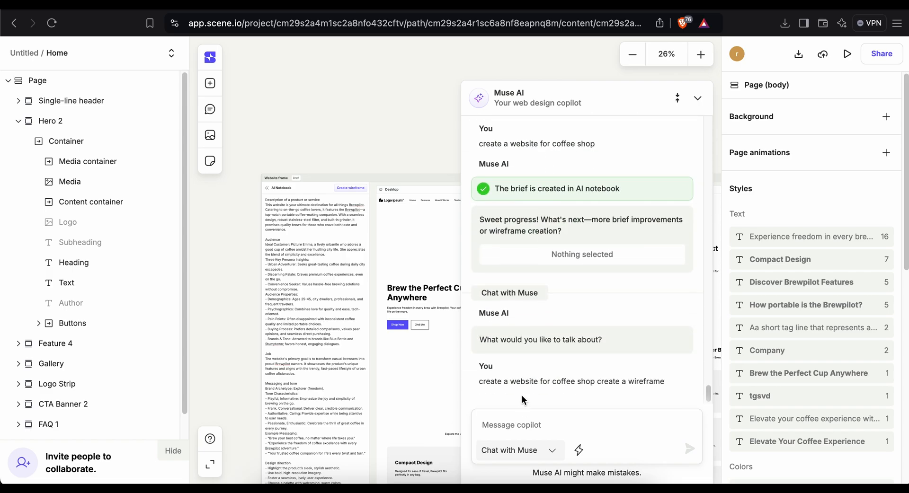
triple_click(545, 378)
key(ctrl+c)
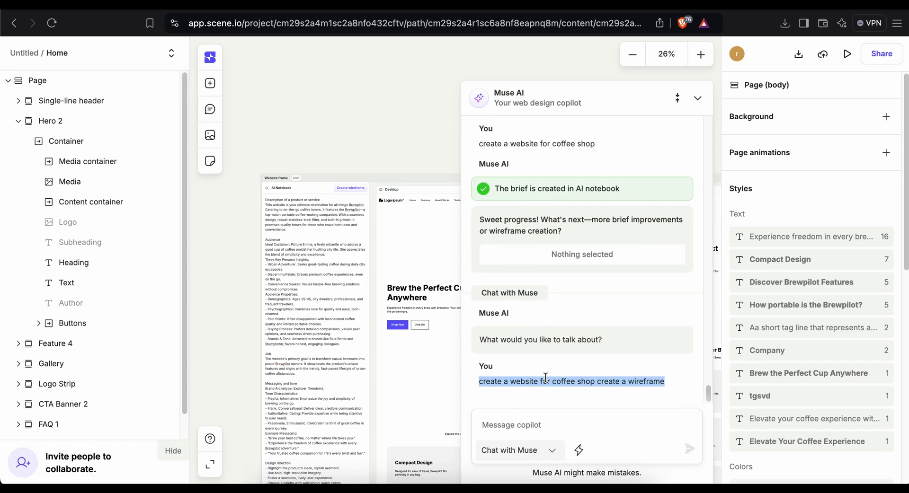
click(535, 414)
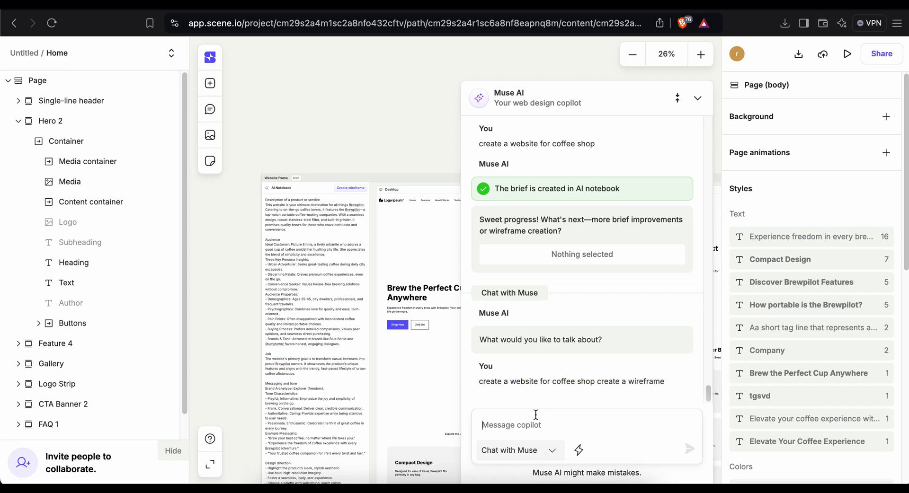
key(ctrl+v)
key(Return)
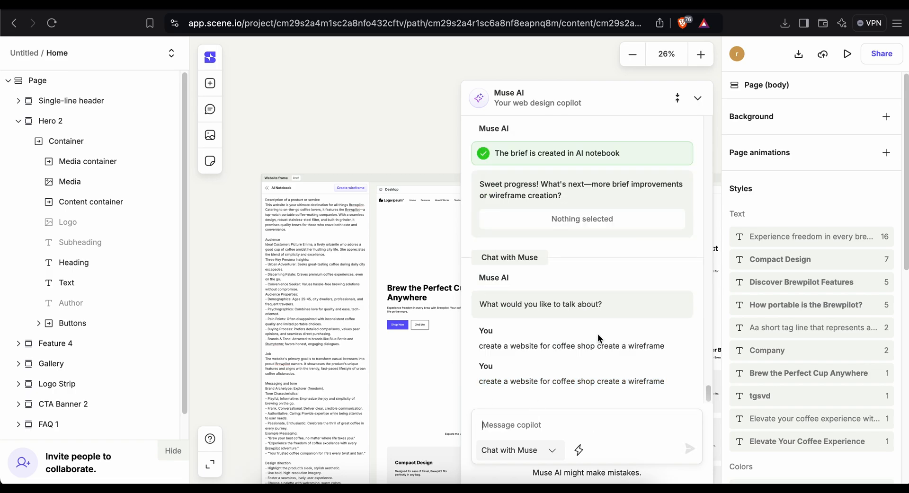
Reload the editor, reopen Muse AI, send the coffee shop wireframe prompt again and read through the reply.
click(575, 23)
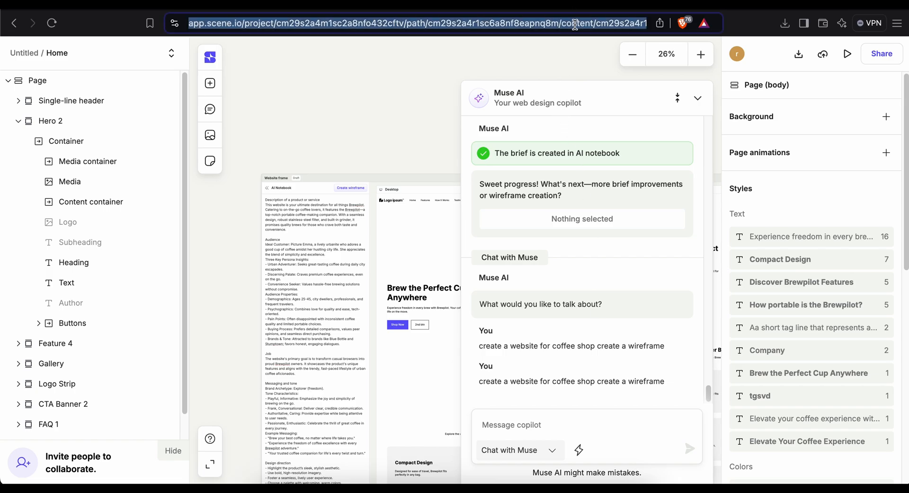
key(Return)
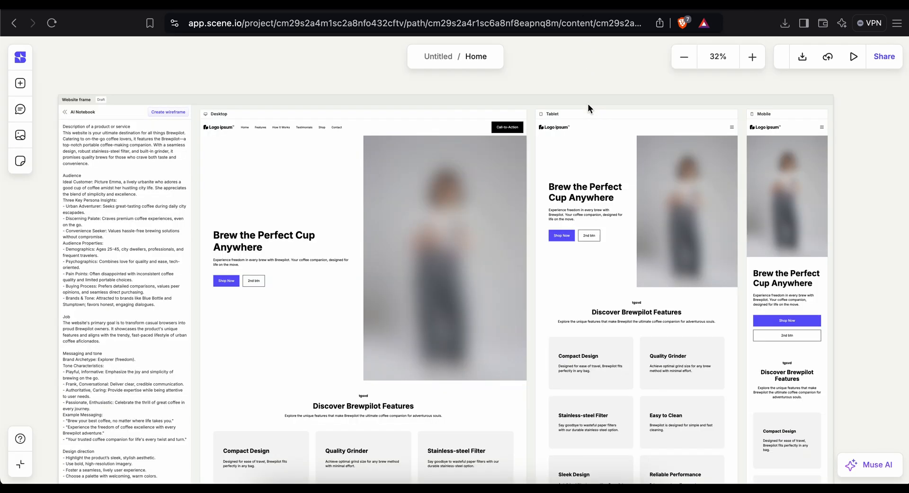
click(868, 468)
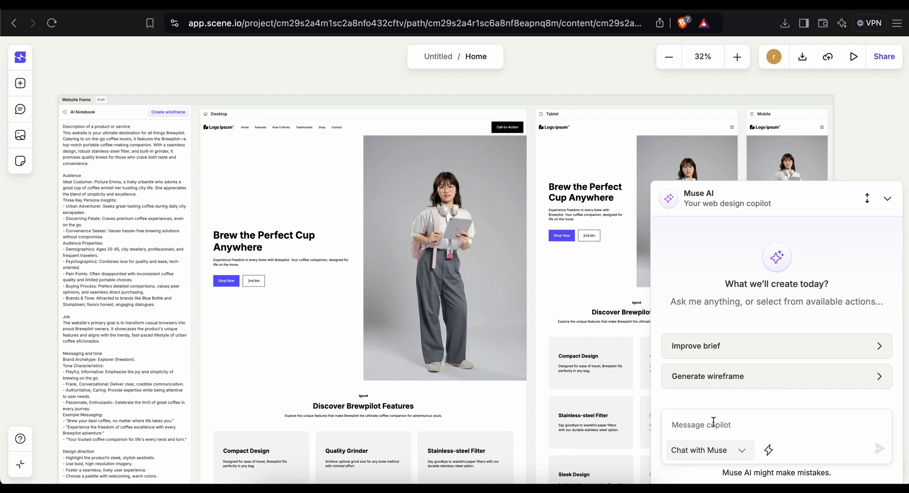
key(ctrl+v)
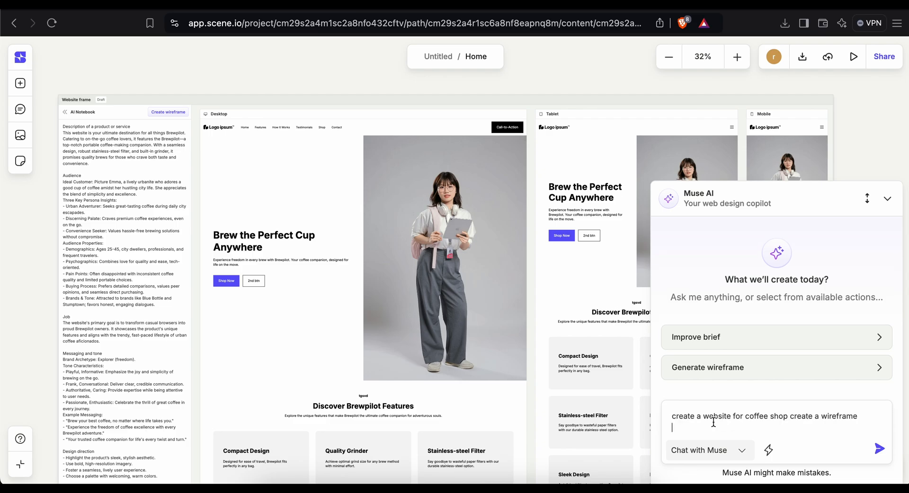
key(Return)
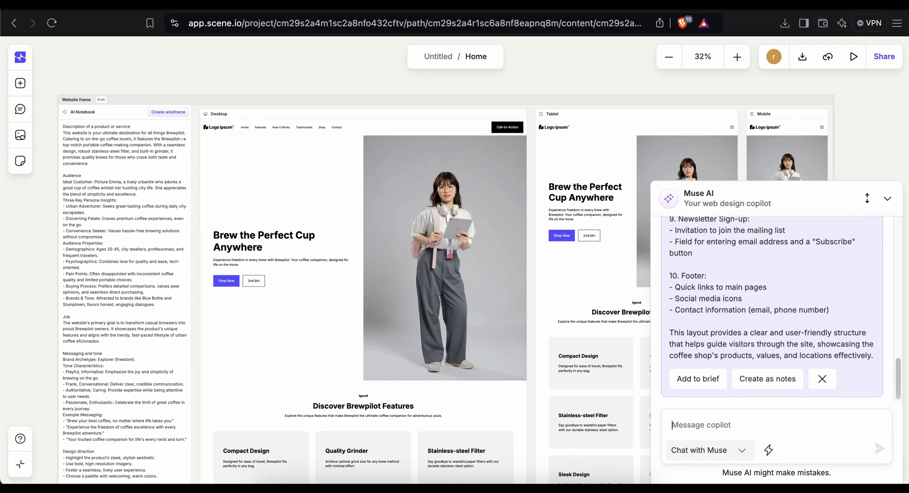
scroll(747, 320, up, 10)
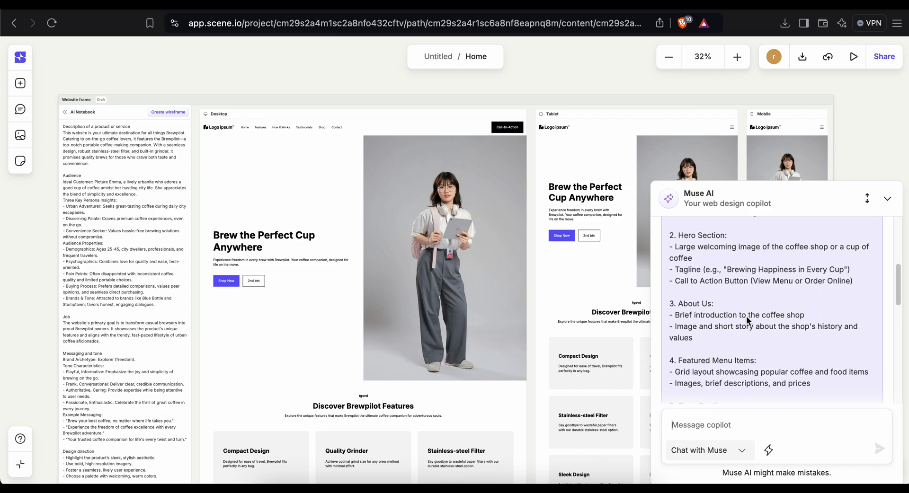
scroll(747, 318, up, 3)
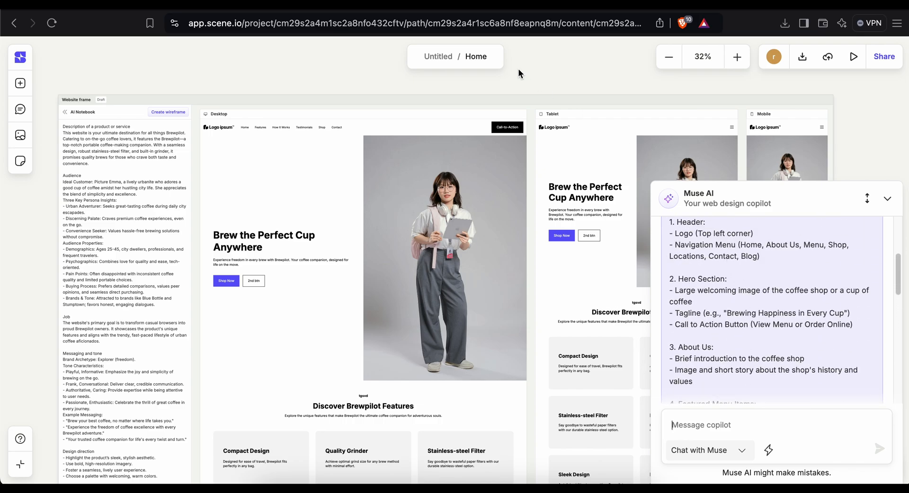
Switch to the site preview tab and scroll through the generated Brewpilot page sections.
click(378, 5)
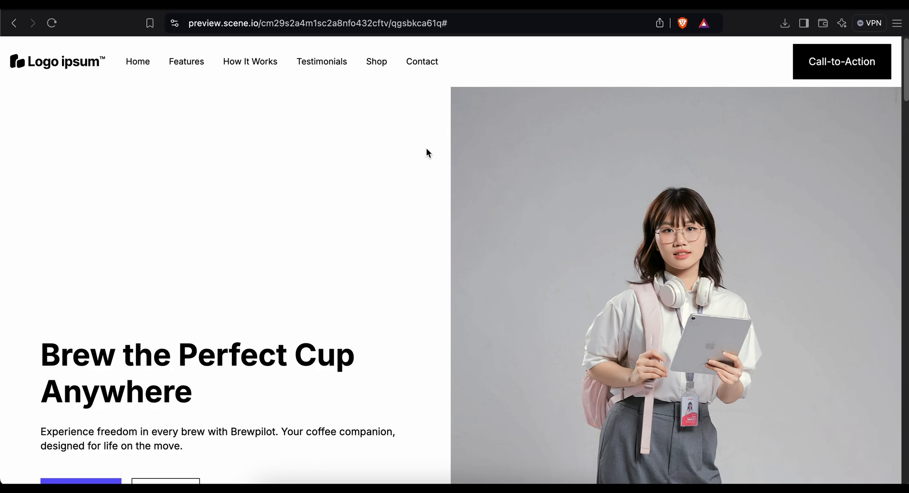
scroll(425, 147, down, 3)
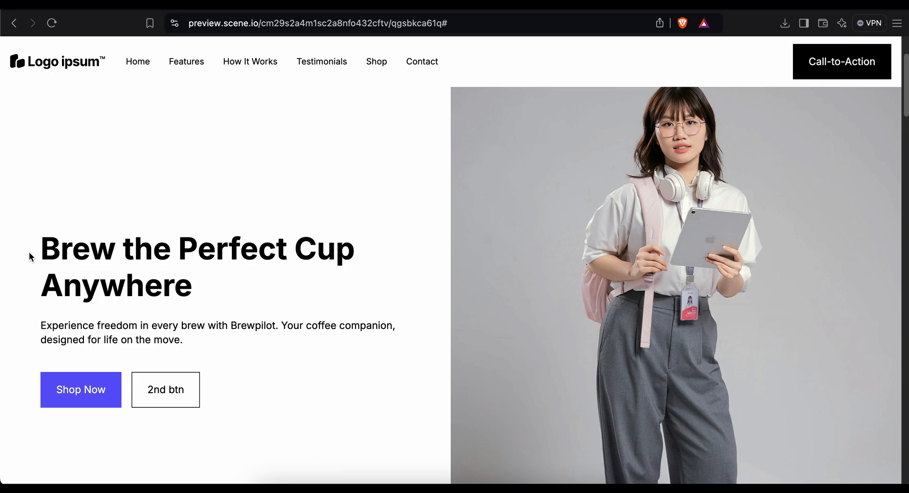
drag(29, 258, 115, 256)
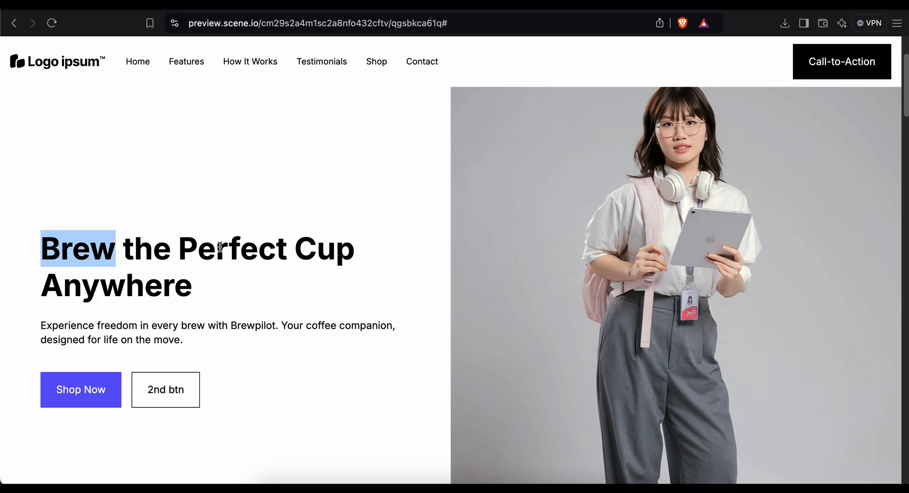
scroll(219, 248, down, 5)
scroll(216, 255, up, 2)
drag(227, 201, 275, 206)
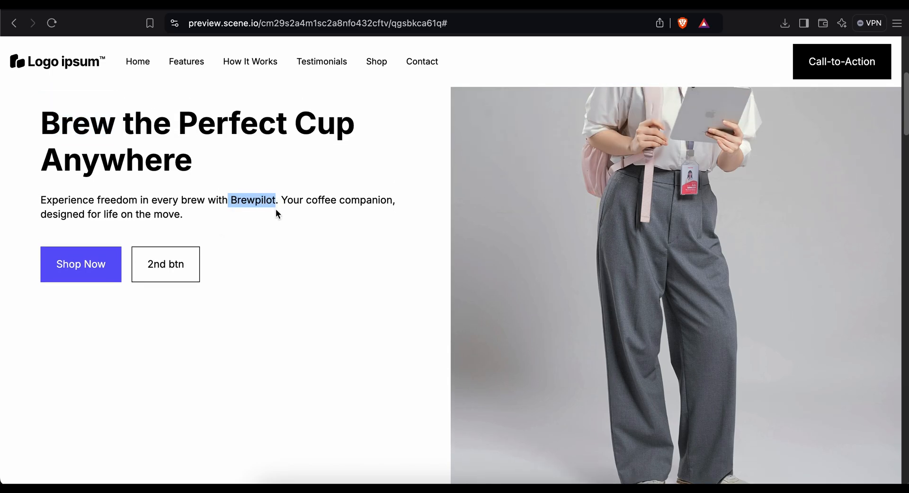
scroll(275, 228, down, 6)
scroll(275, 228, up, 3)
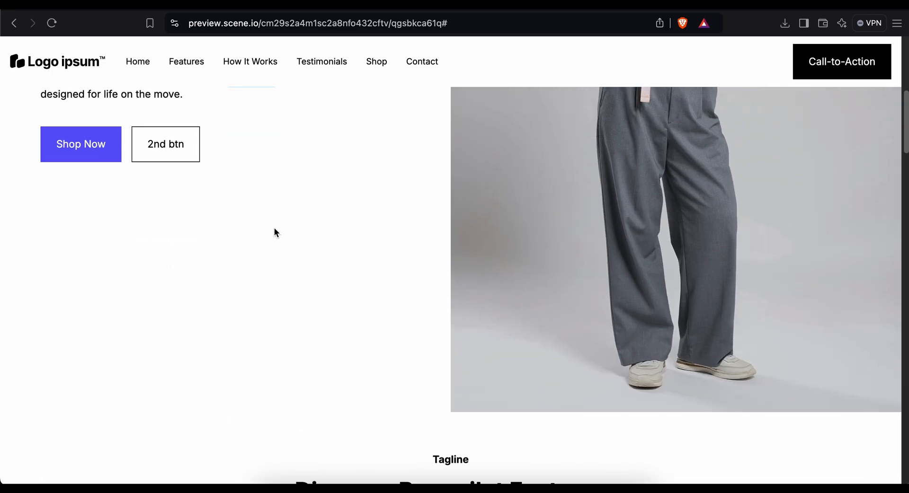
scroll(275, 229, down, 3)
scroll(274, 228, down, 3)
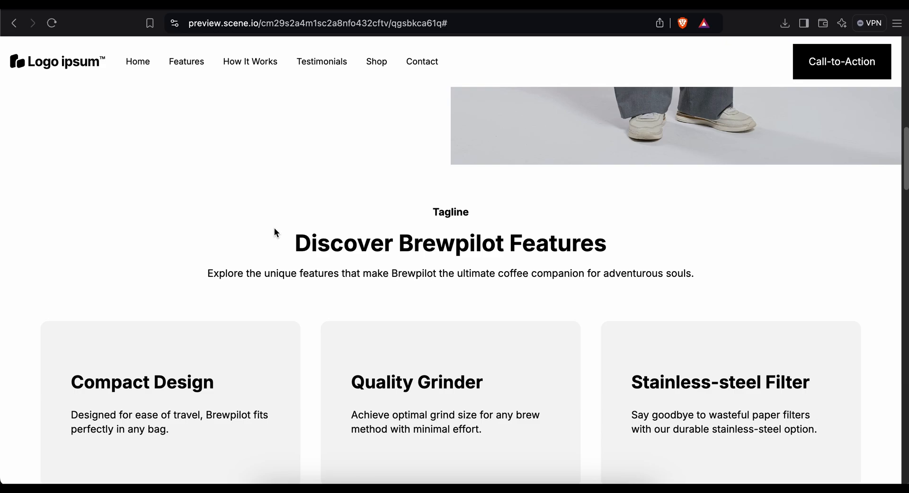
scroll(275, 229, down, 6)
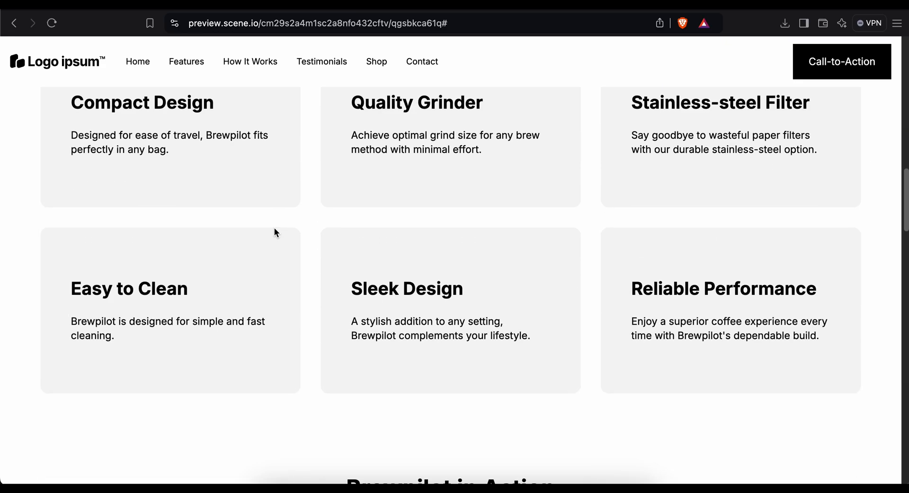
scroll(274, 229, up, 15)
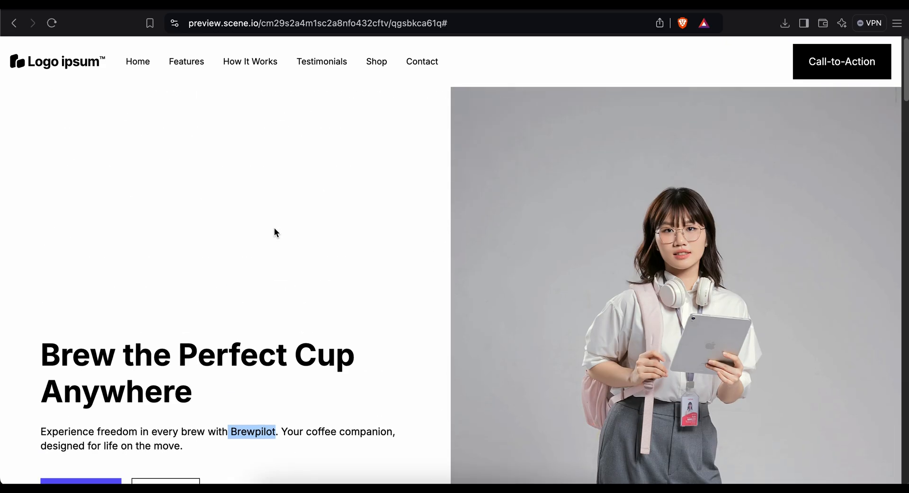
scroll(274, 228, down, 10)
scroll(274, 228, up, 1)
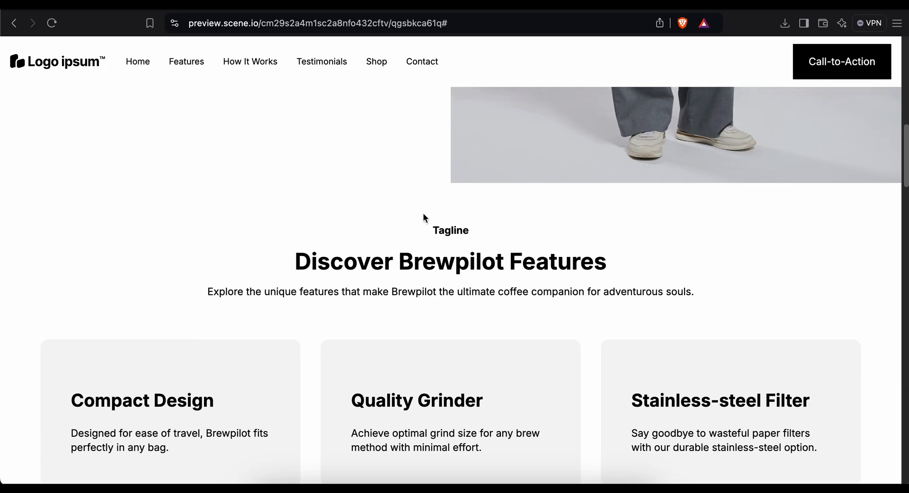
scroll(423, 217, down, 8)
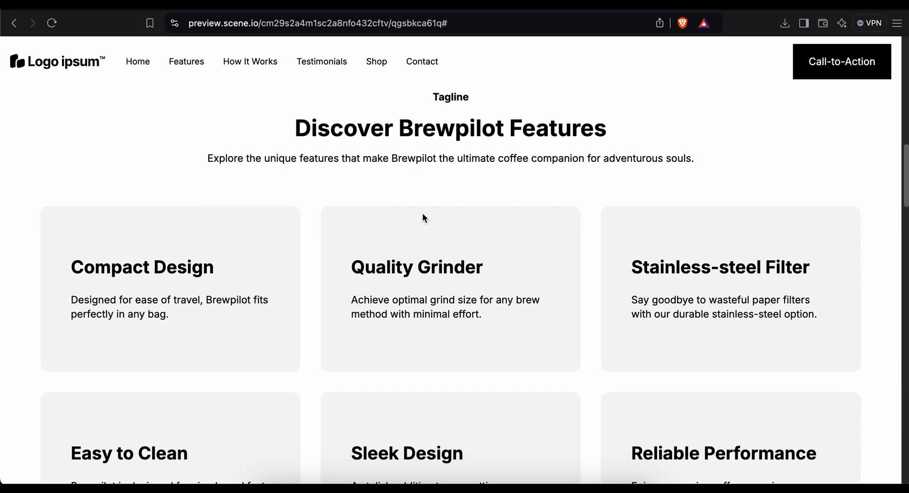
scroll(422, 214, down, 5)
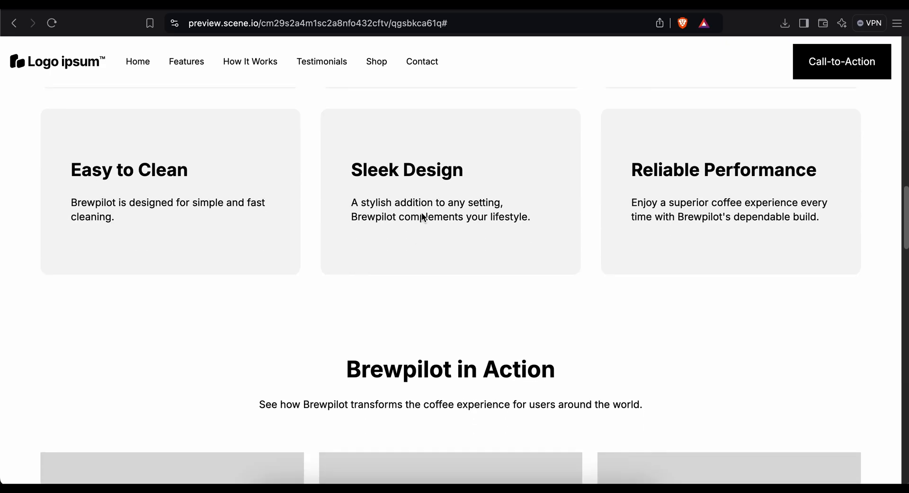
scroll(422, 215, down, 6)
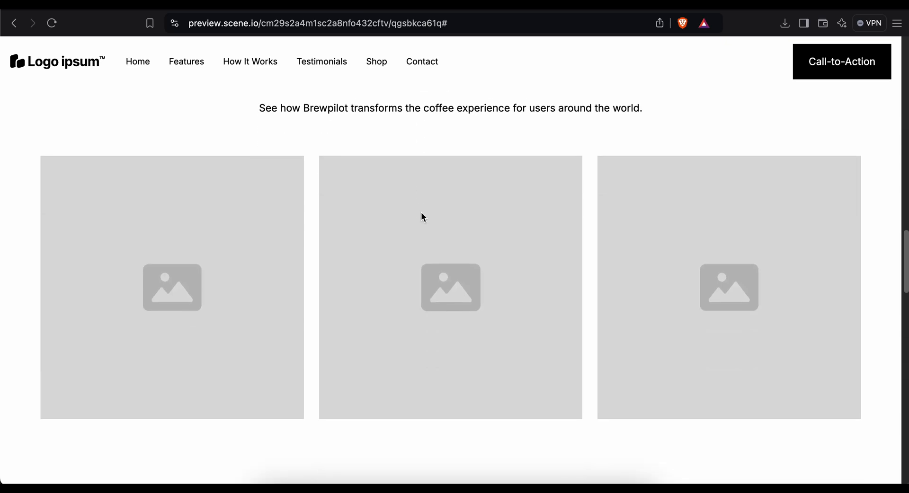
scroll(421, 215, down, 10)
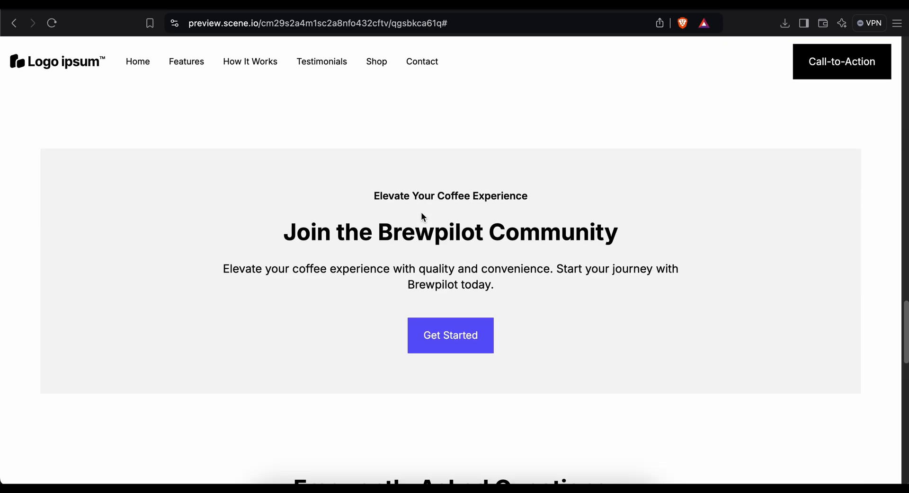
scroll(364, 216, up, 20)
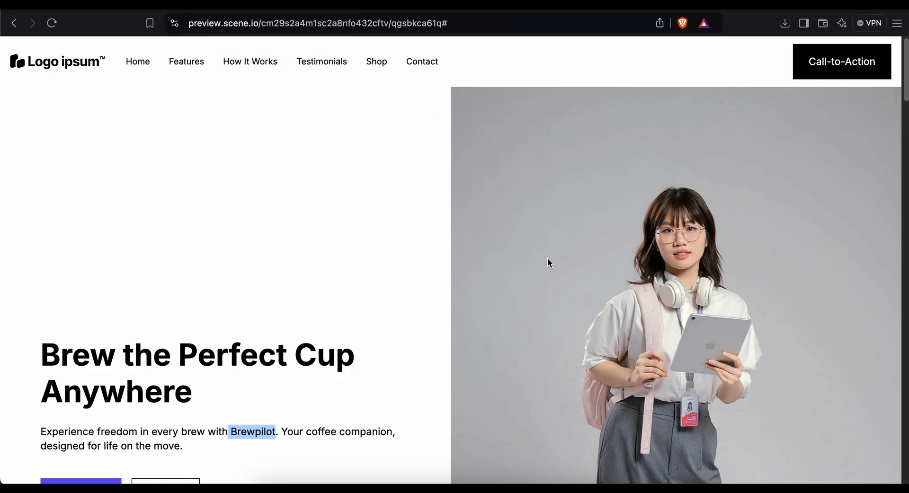
Return to the editor and add Muse AI's coffee shop wireframe layout reply to the brief.
click(306, 4)
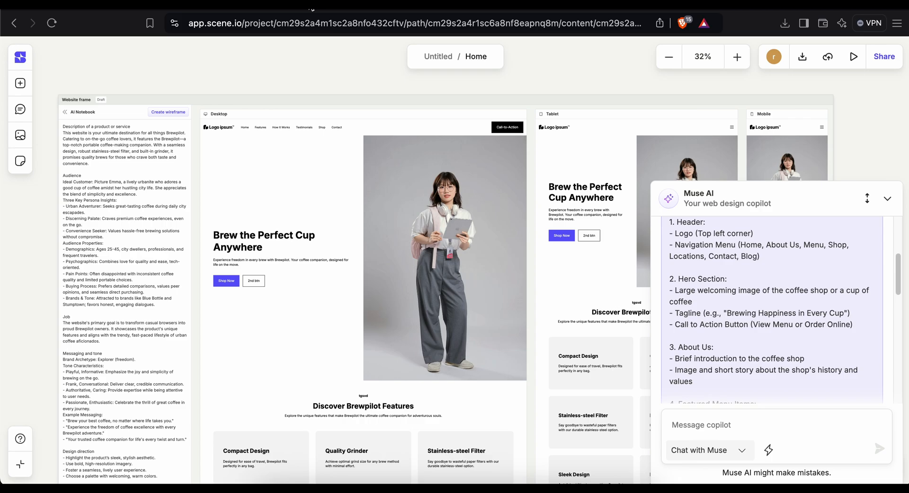
scroll(710, 355, down, 10)
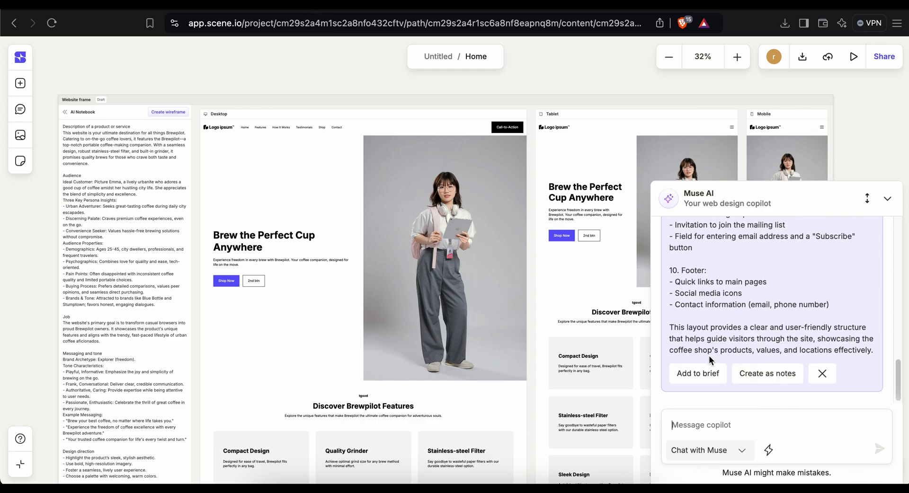
click(691, 374)
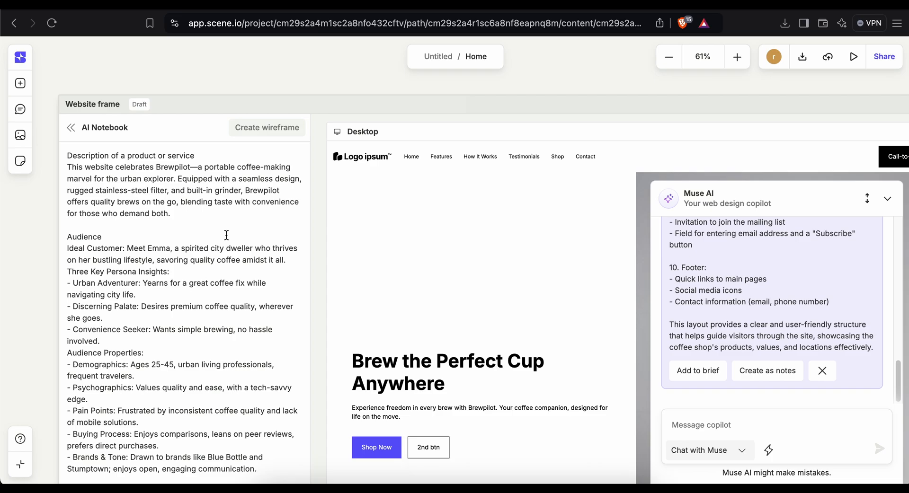
Select and copy Muse AI's entire coffee shop wireframe reply from the chat.
drag(170, 214, 60, 171)
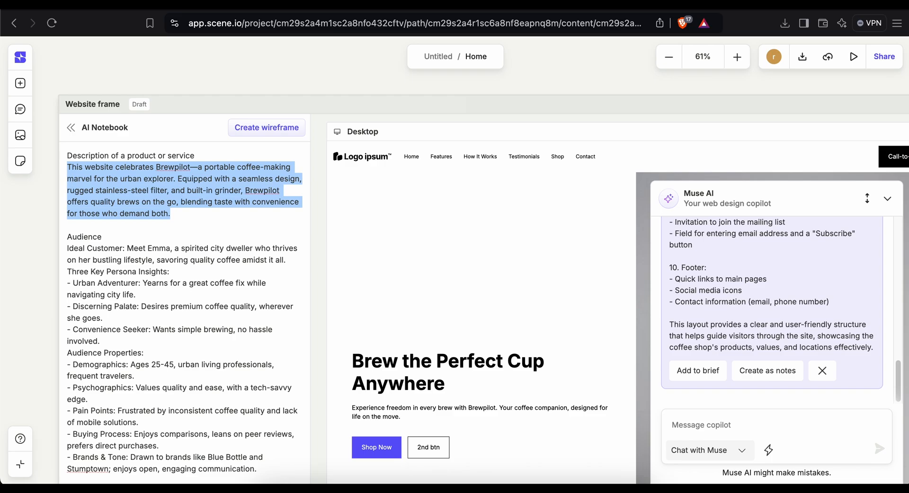
key(super+Tab)
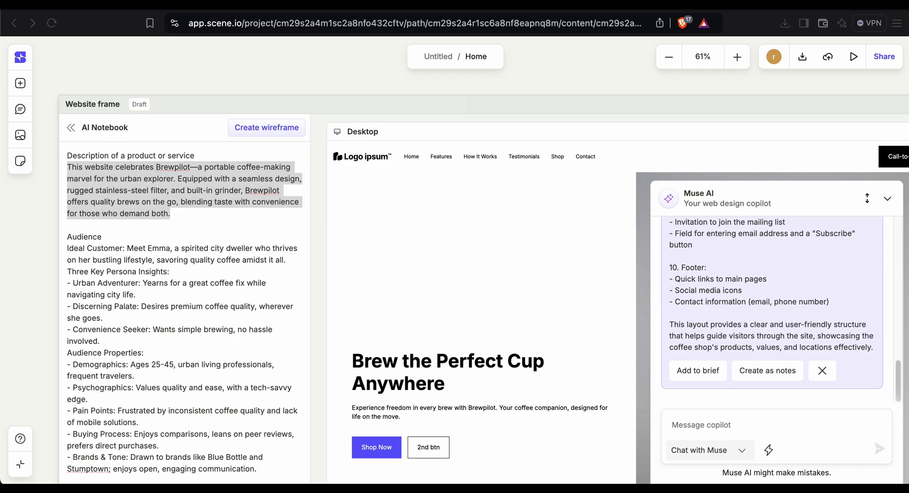
scroll(800, 281, up, 15)
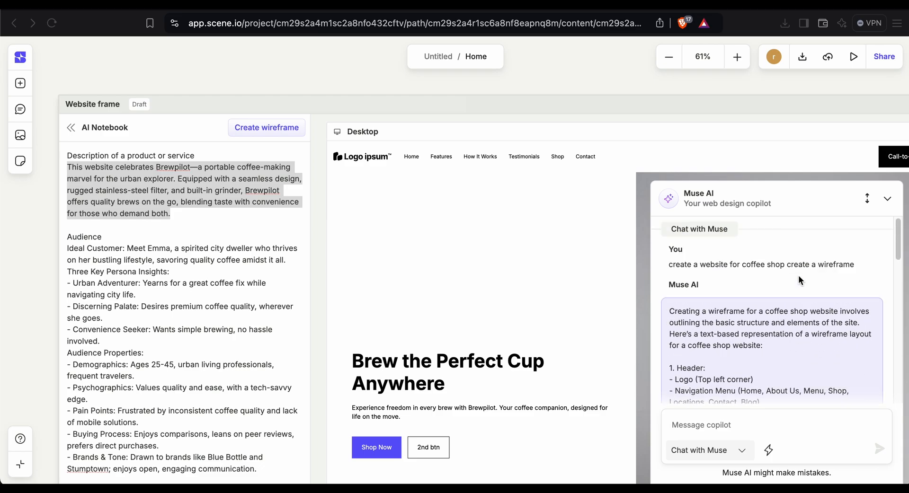
scroll(799, 281, down, 15)
scroll(745, 333, up, 8)
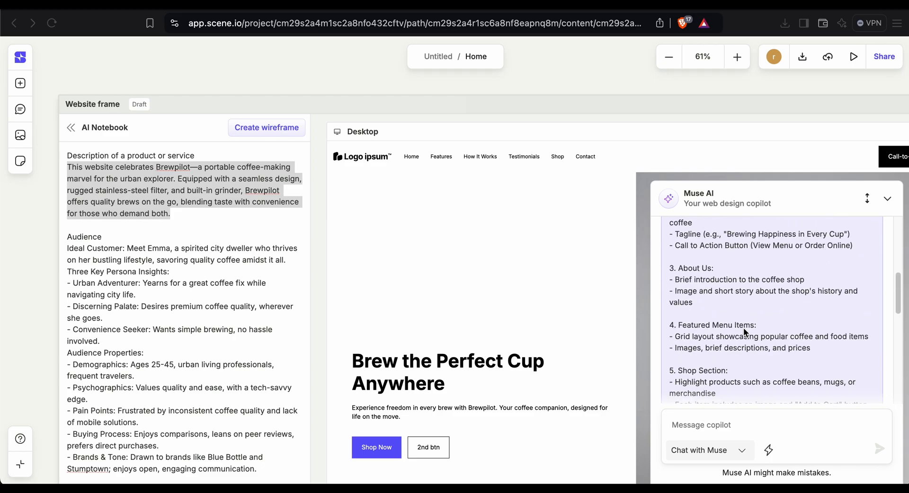
scroll(729, 322, up, 8)
click(668, 270)
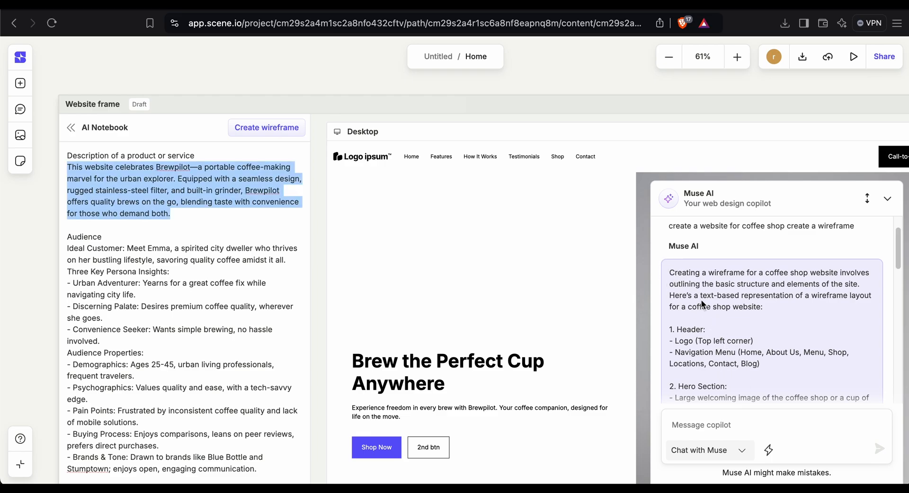
drag(670, 273, 875, 349)
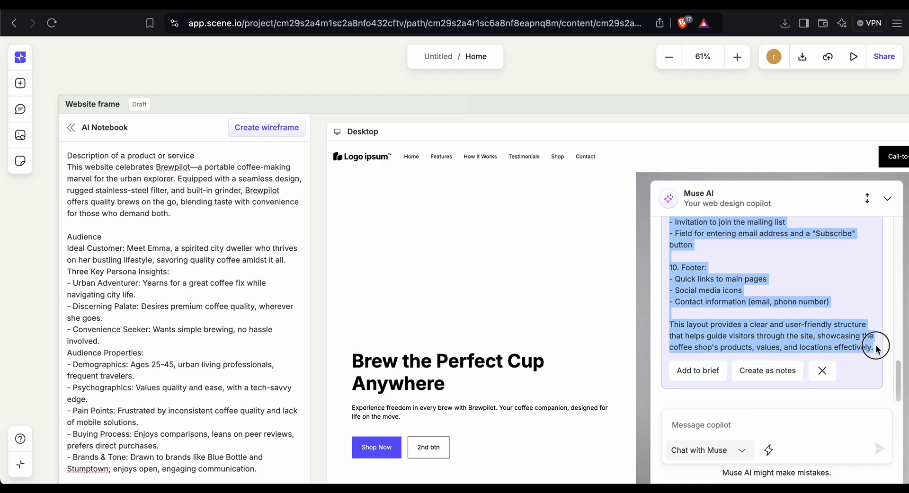
key(super+Tab)
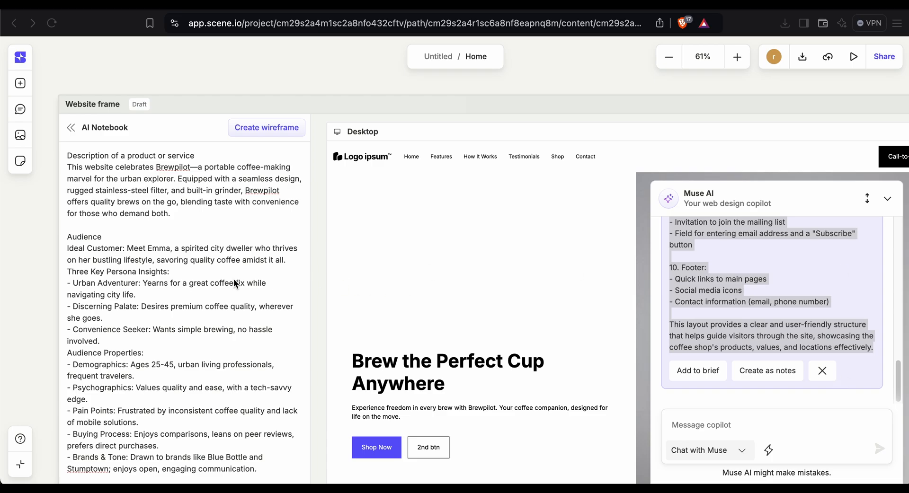
Scroll through the AI Notebook brief to review its description, audience, messaging and website structure sections.
scroll(227, 272, down, 1)
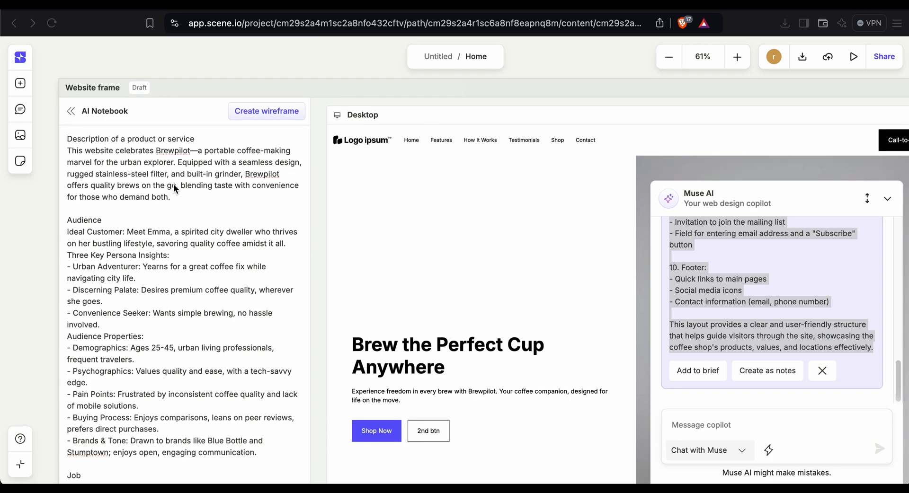
scroll(174, 188, down, 5)
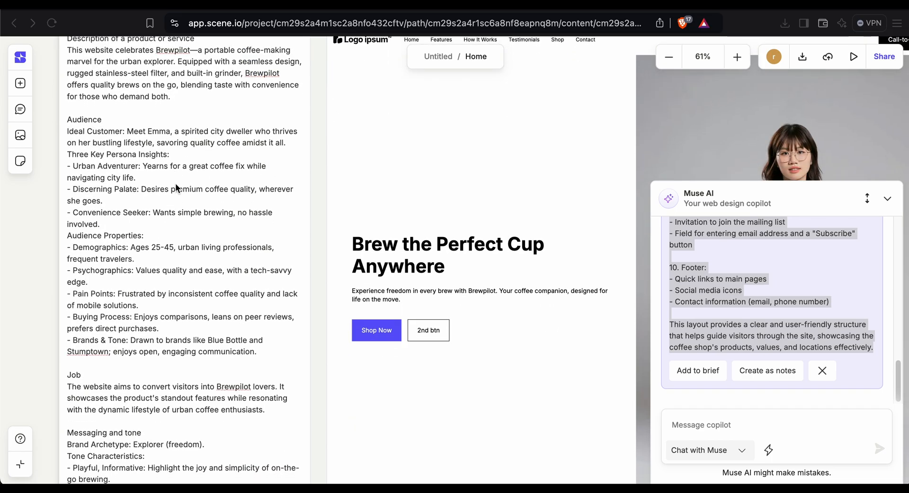
scroll(176, 188, up, 5)
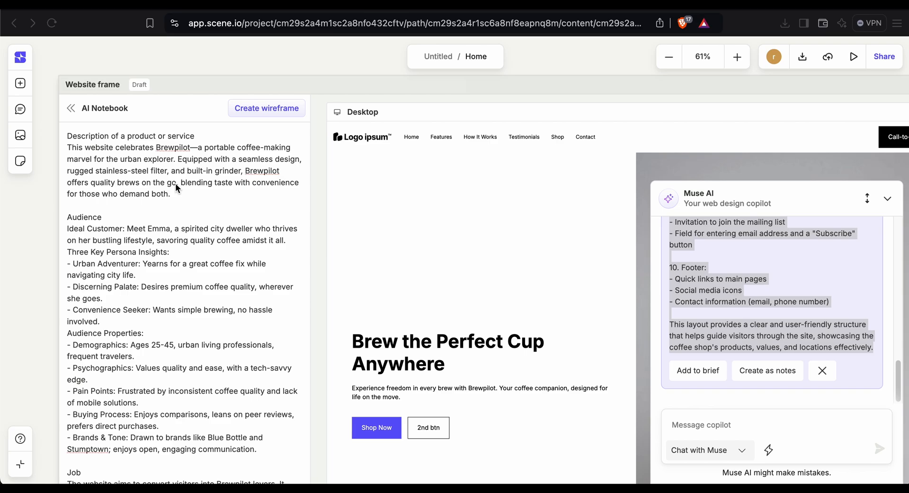
scroll(177, 187, down, 2)
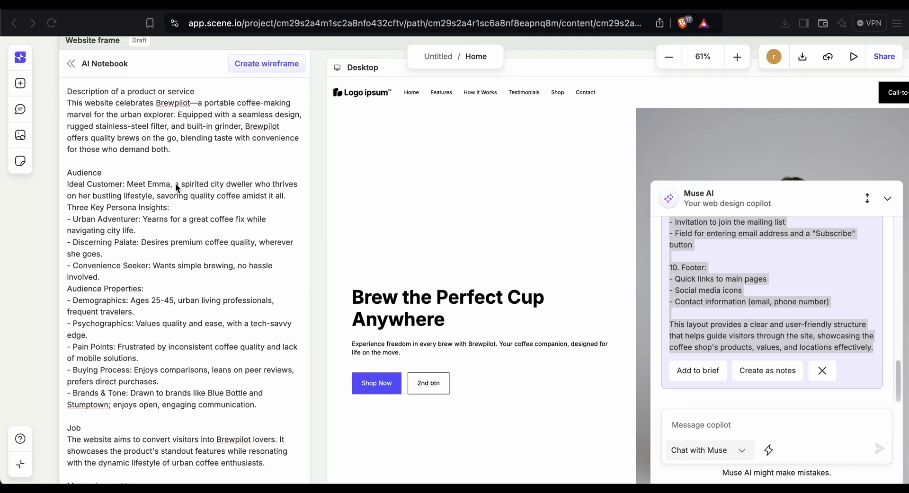
scroll(175, 188, down, 1)
scroll(175, 188, down, 1)
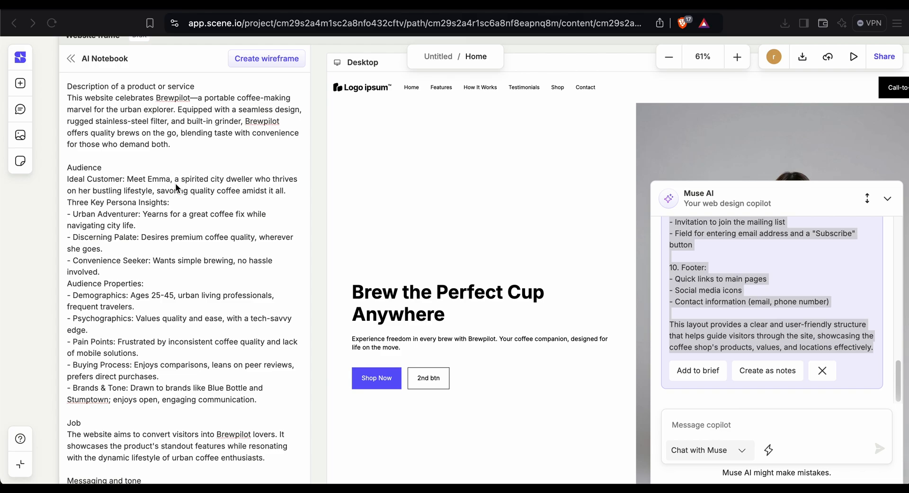
scroll(176, 188, down, 3)
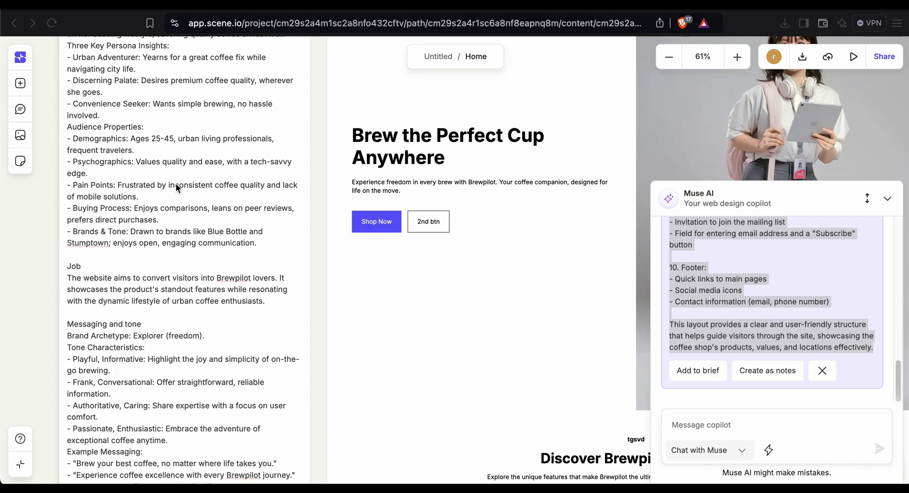
scroll(178, 188, down, 2)
scroll(177, 188, down, 4)
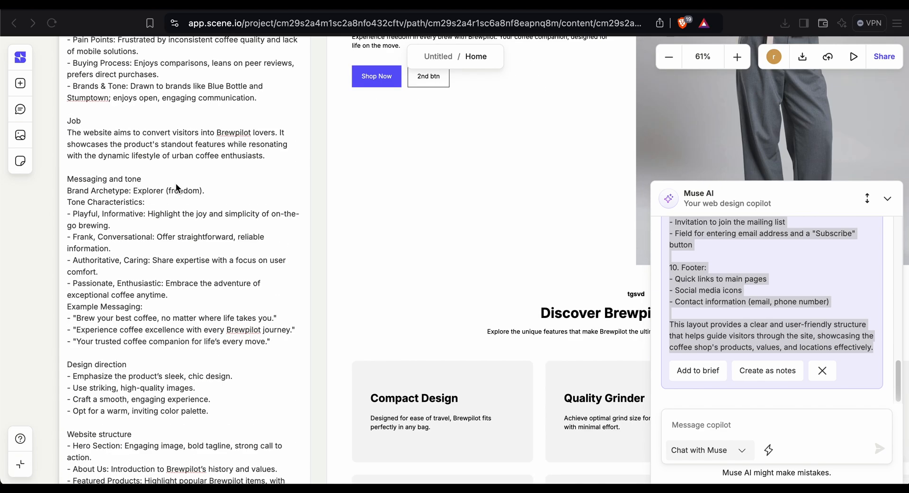
click(176, 301)
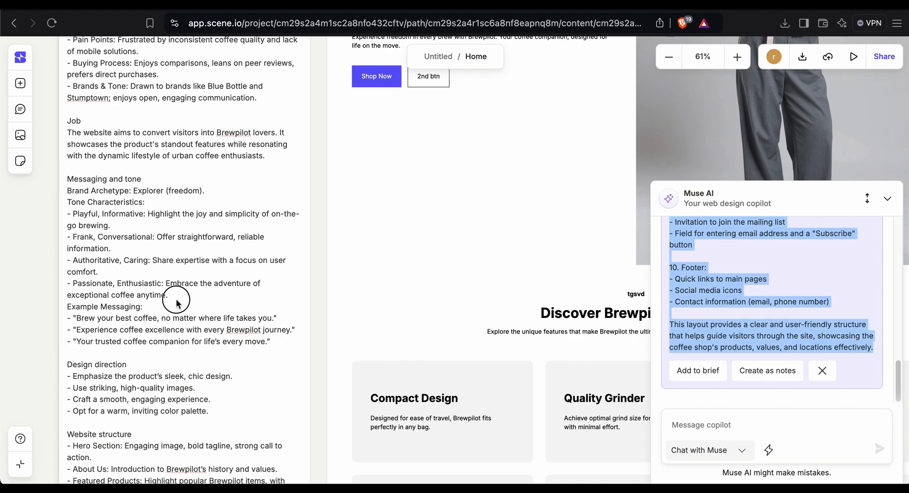
click(472, 212)
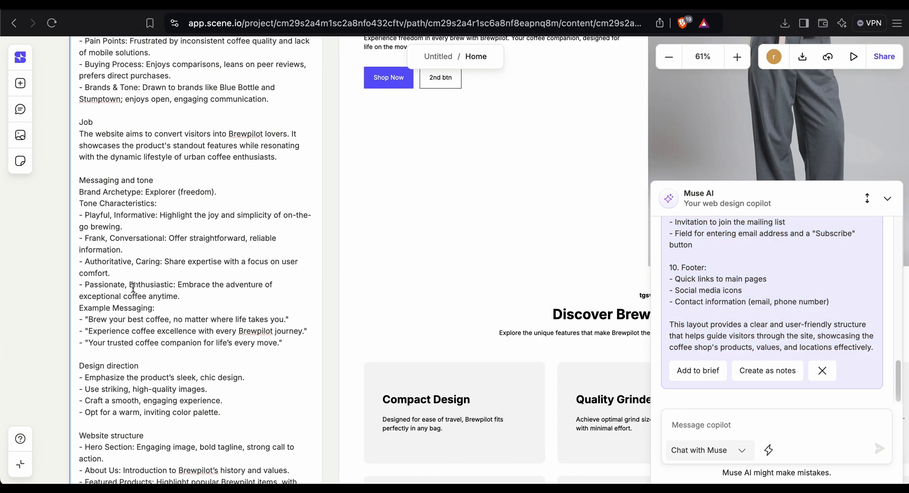
scroll(133, 287, down, 5)
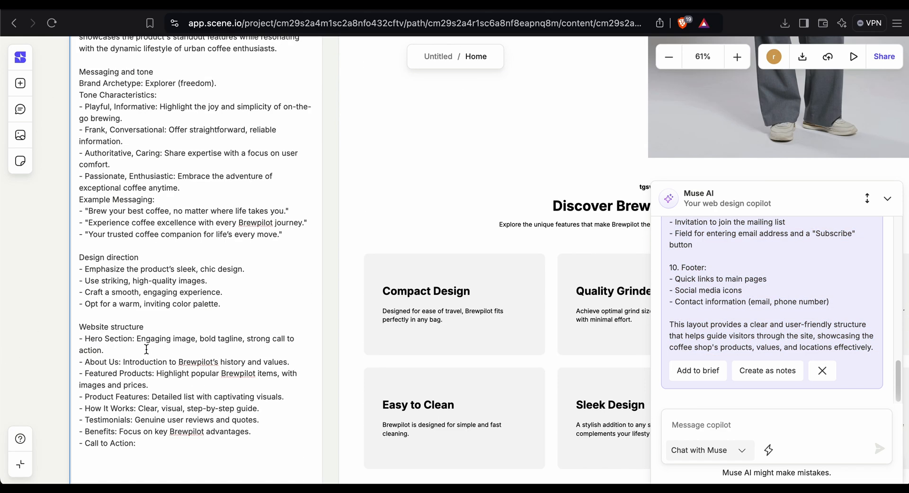
scroll(182, 67, up, 15)
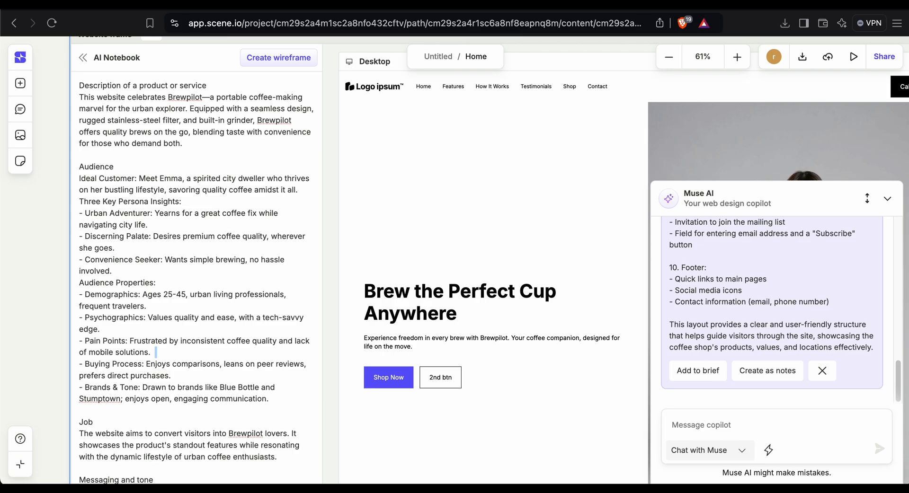
scroll(124, 282, down, 10)
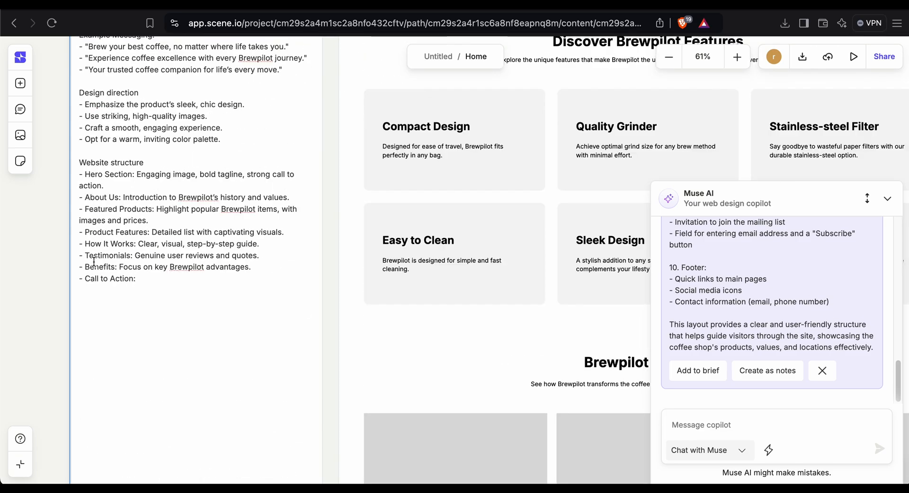
click(152, 278)
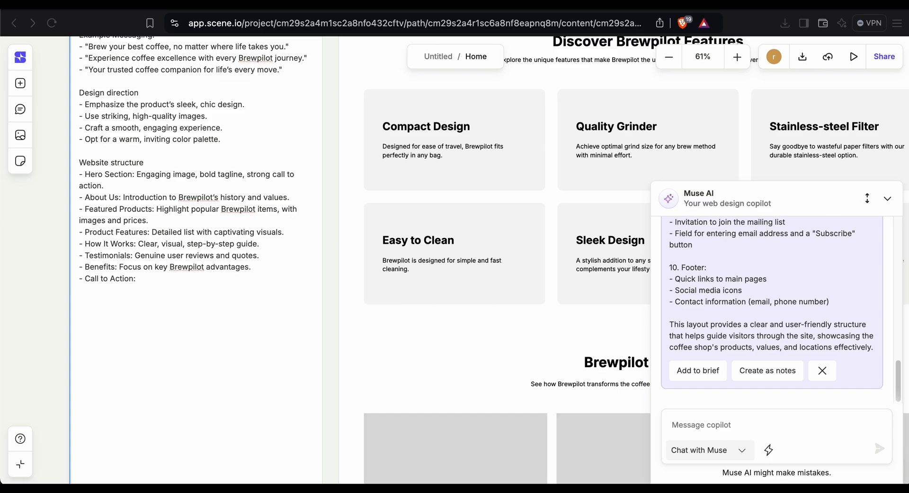
drag(158, 280, 95, 103)
scroll(98, 104, up, 15)
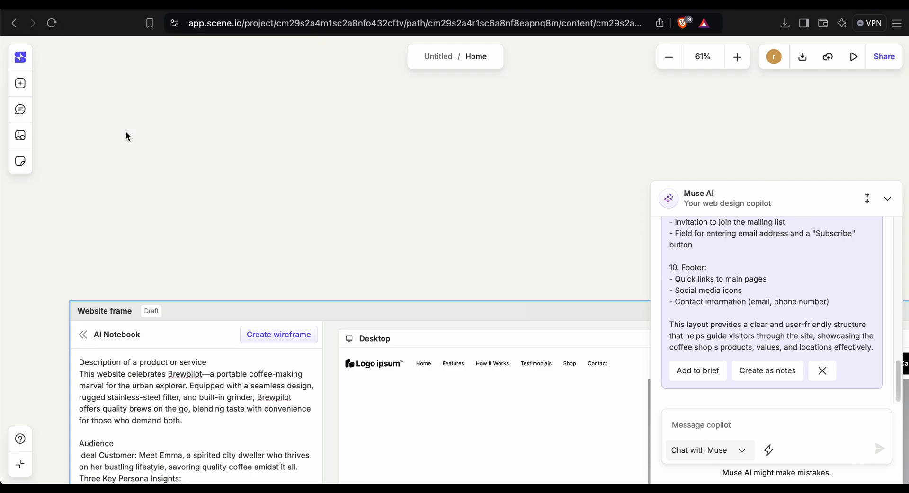
scroll(76, 324, down, 9)
scroll(81, 157, up, 5)
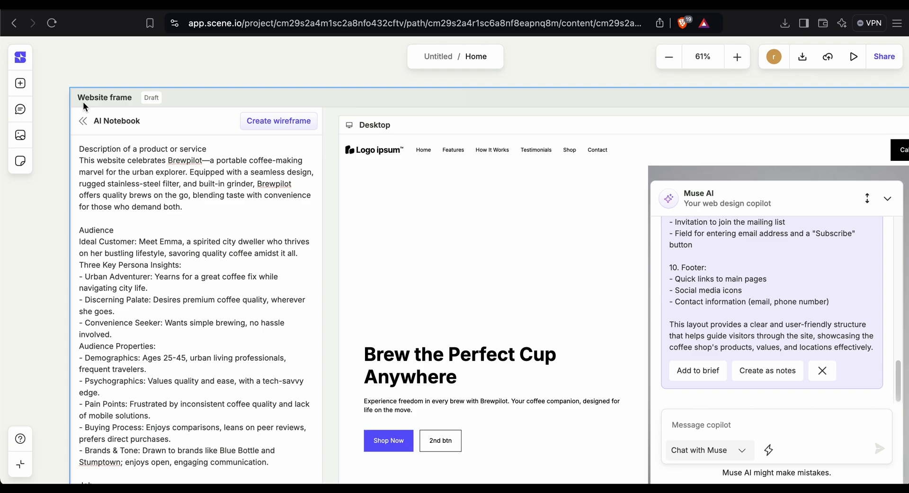
Replace the product description paragraph in the AI Notebook with the copied Muse AI wireframe layout.
click(77, 154)
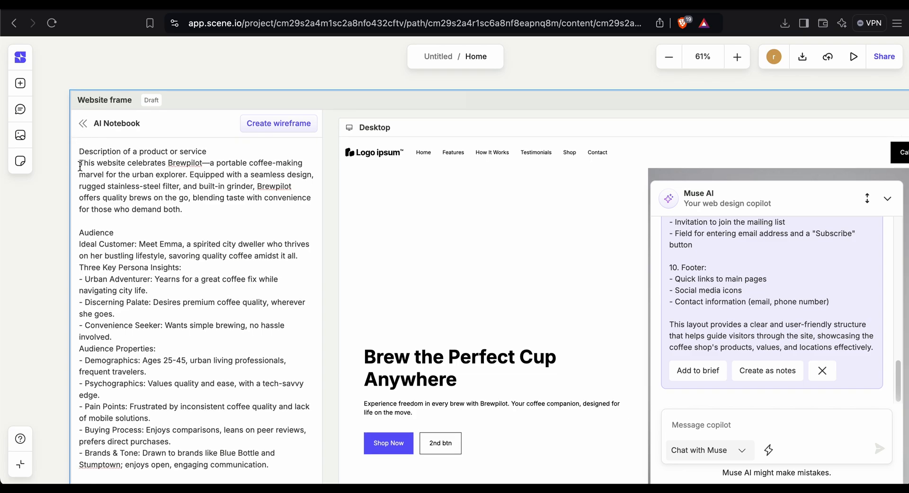
click(80, 165)
drag(80, 166, 185, 180)
key(super+v)
scroll(181, 180, up, 5)
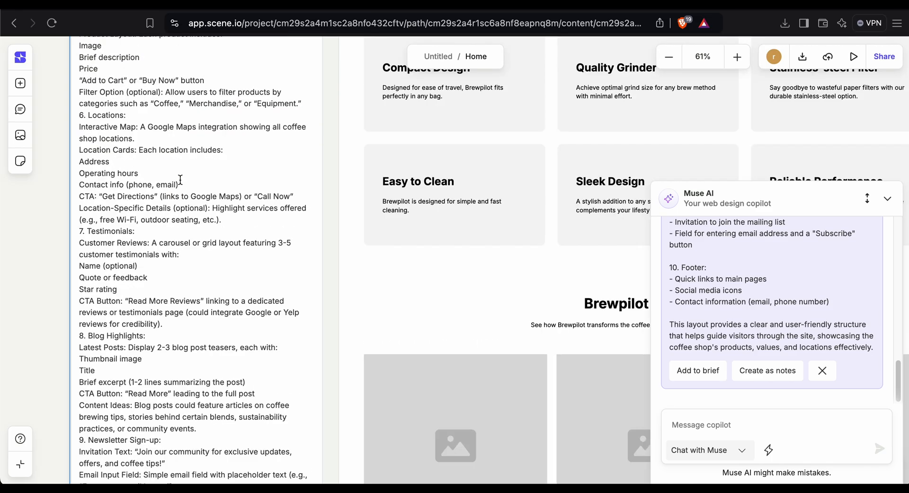
scroll(180, 179, up, 10)
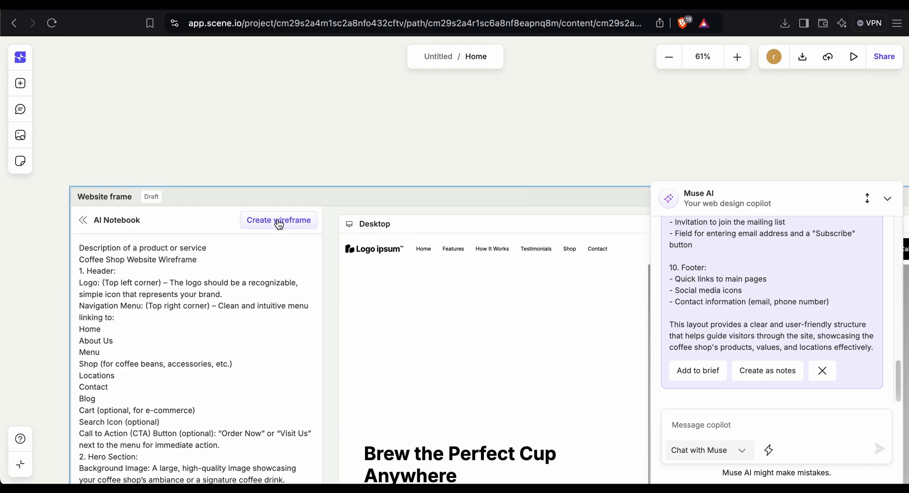
Create a wireframe from the notebook brief, confirming replacement of the existing blocks, and close Muse AI.
click(279, 221)
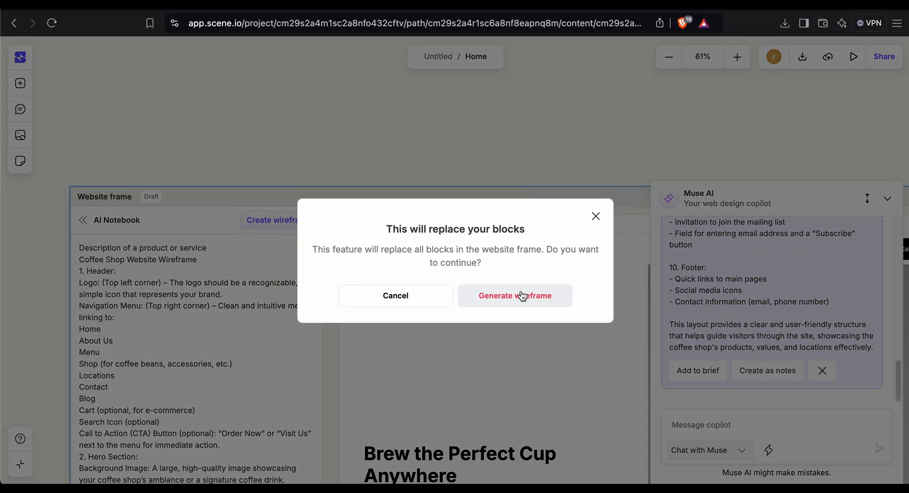
click(522, 297)
click(887, 198)
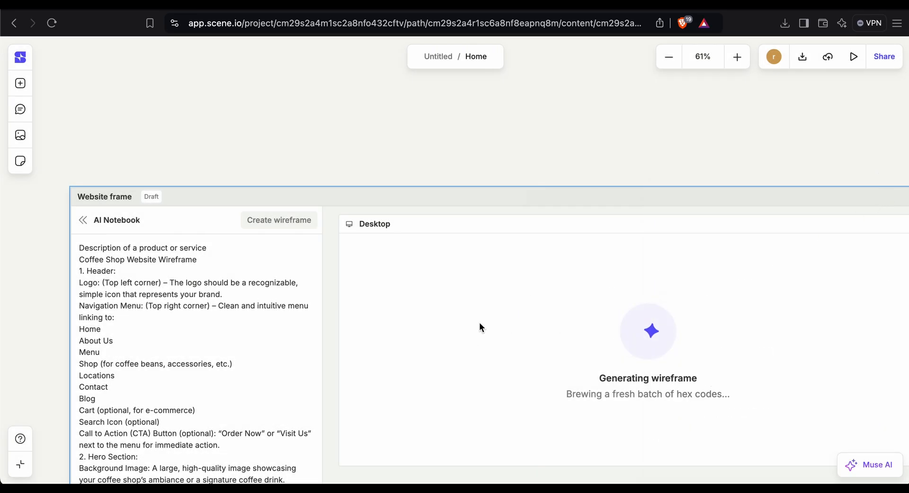
Scroll through the newly generated coffee shop wireframe sections in the desktop frame.
scroll(490, 303, right, 3)
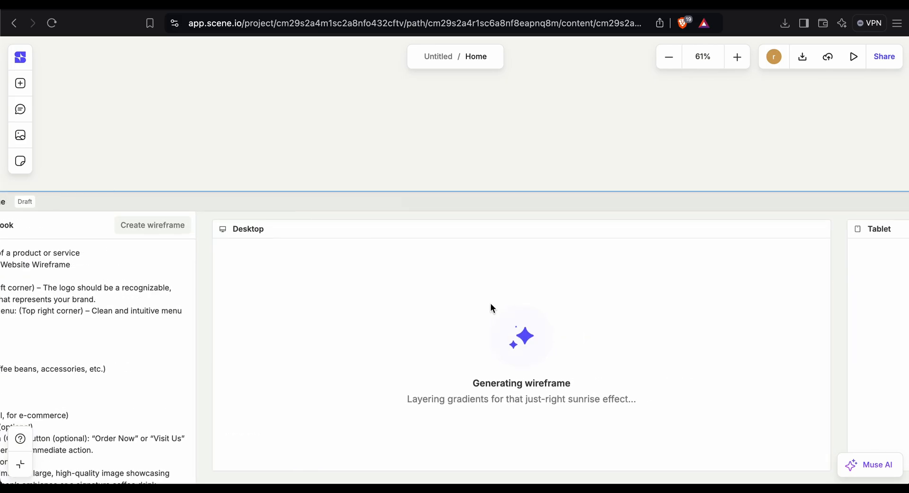
scroll(491, 303, down, 4)
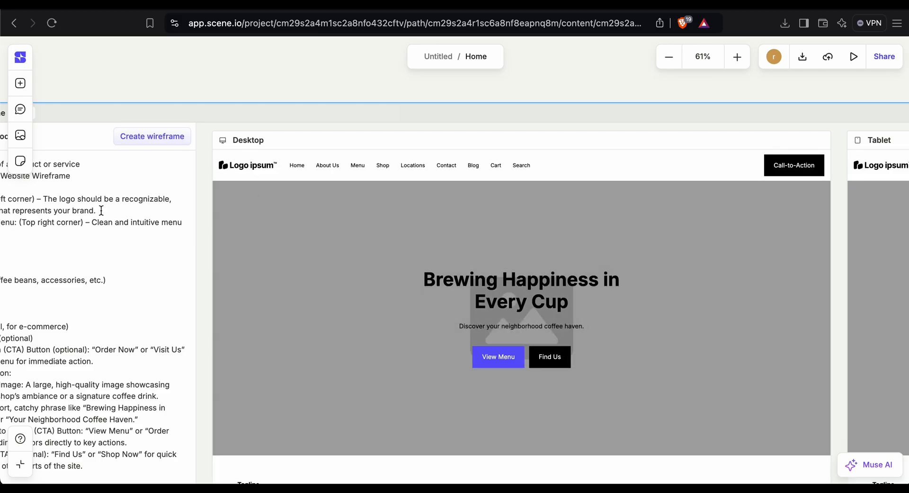
scroll(325, 221, down, 5)
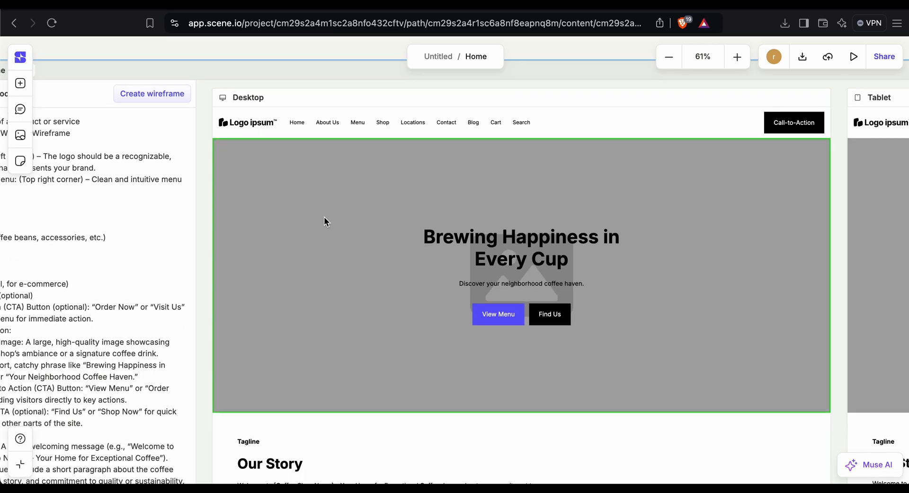
scroll(325, 220, down, 6)
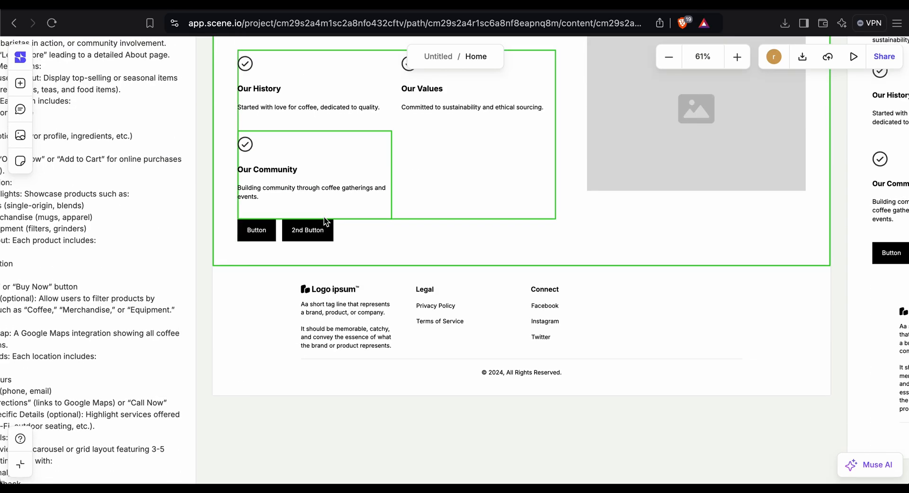
scroll(325, 221, up, 7)
scroll(323, 216, up, 1)
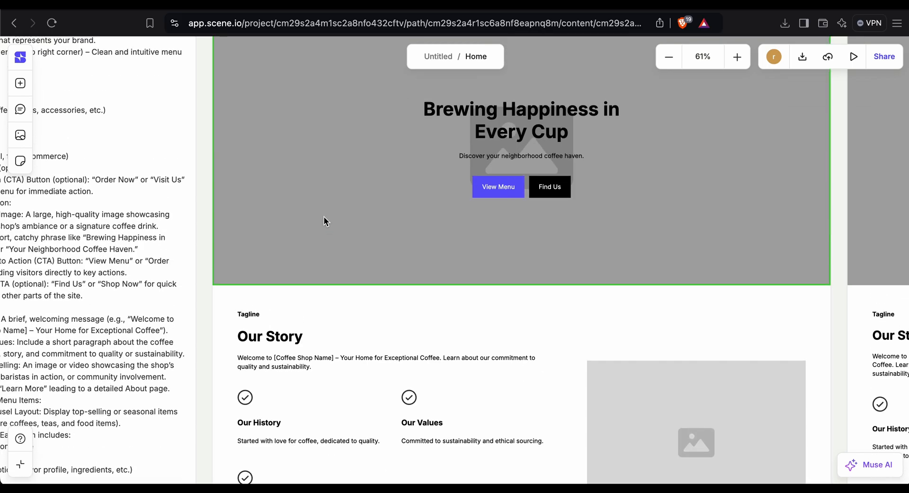
scroll(331, 246, up, 2)
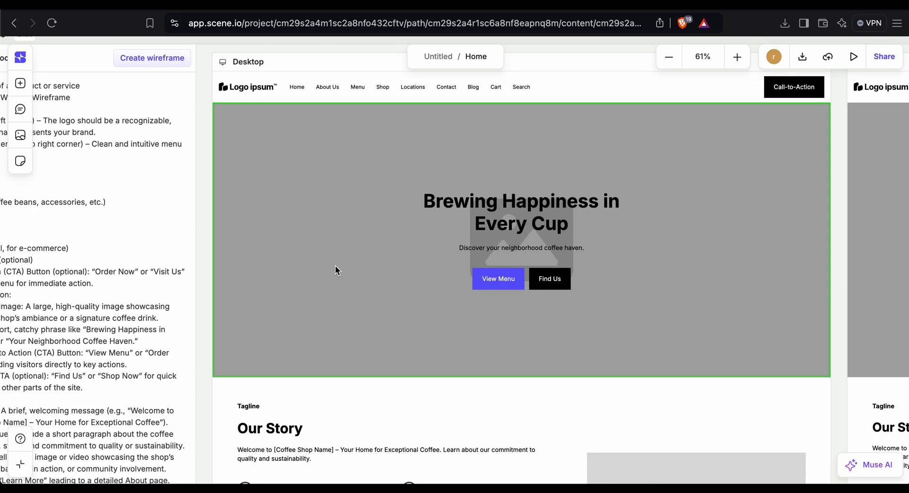
scroll(335, 266, down, 8)
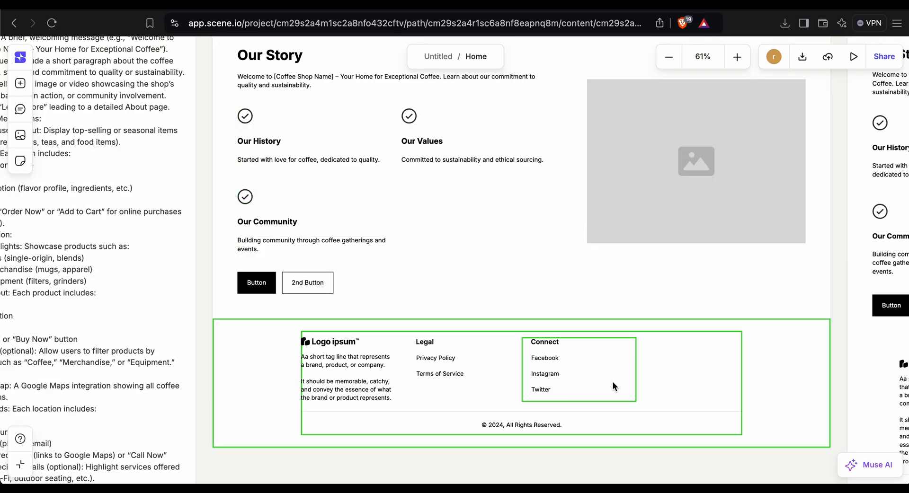
scroll(611, 386, down, 5)
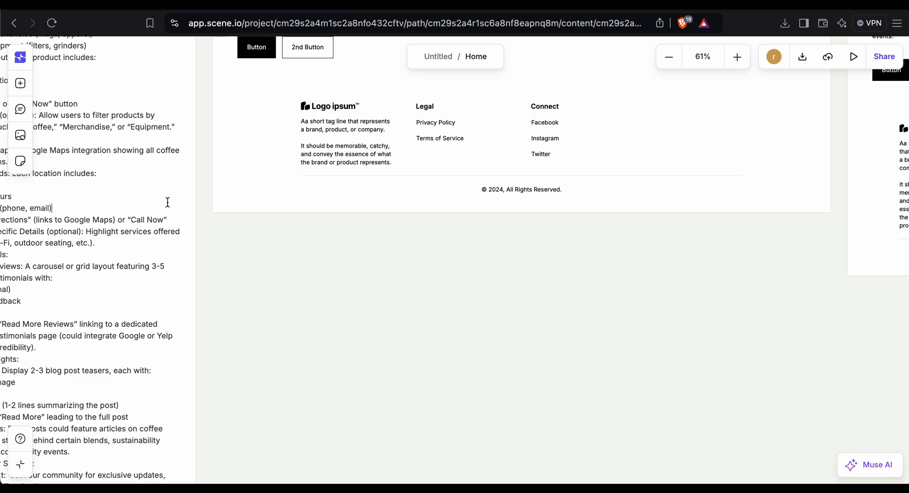
Regenerate the wireframe from the AI Notebook brief, confirming replacement of the existing sections.
scroll(319, 225, down, 10)
scroll(316, 243, up, 4)
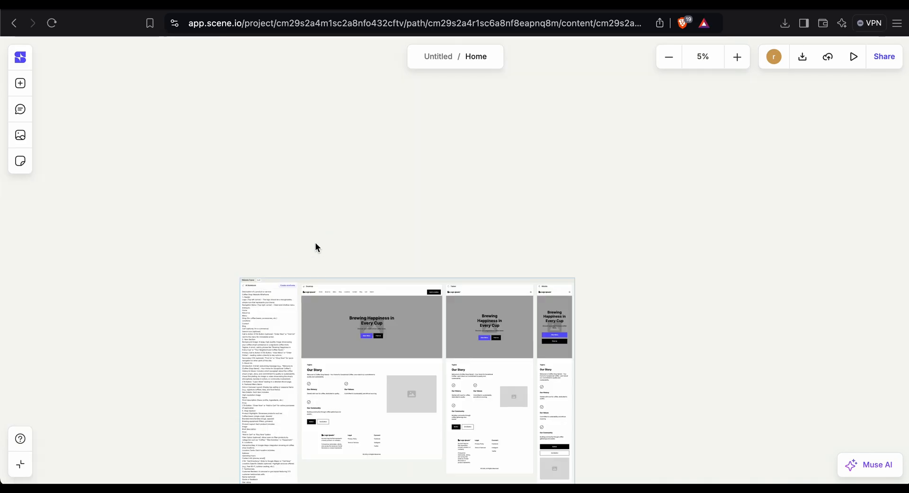
scroll(315, 242, up, 5)
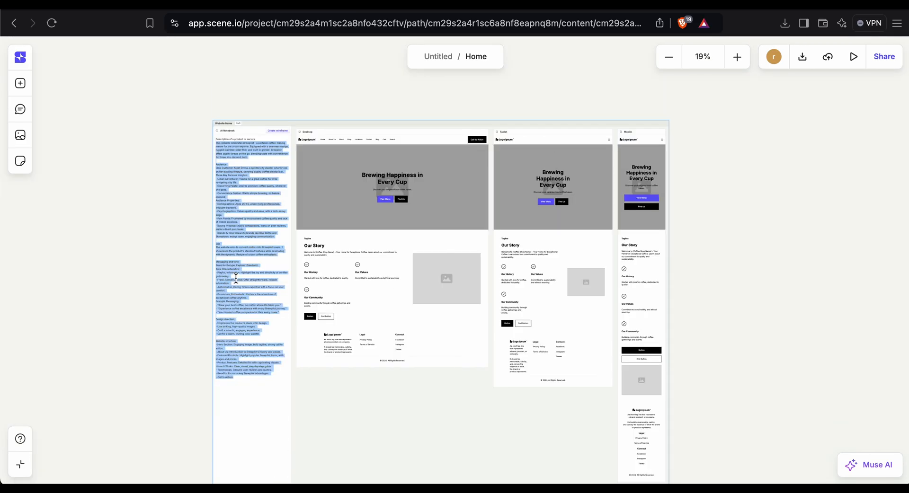
scroll(258, 175, up, 3)
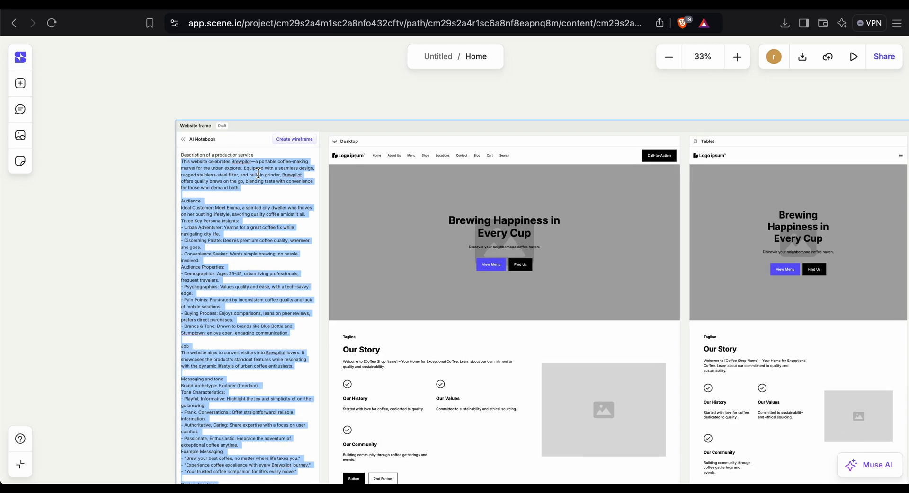
click(303, 137)
click(505, 292)
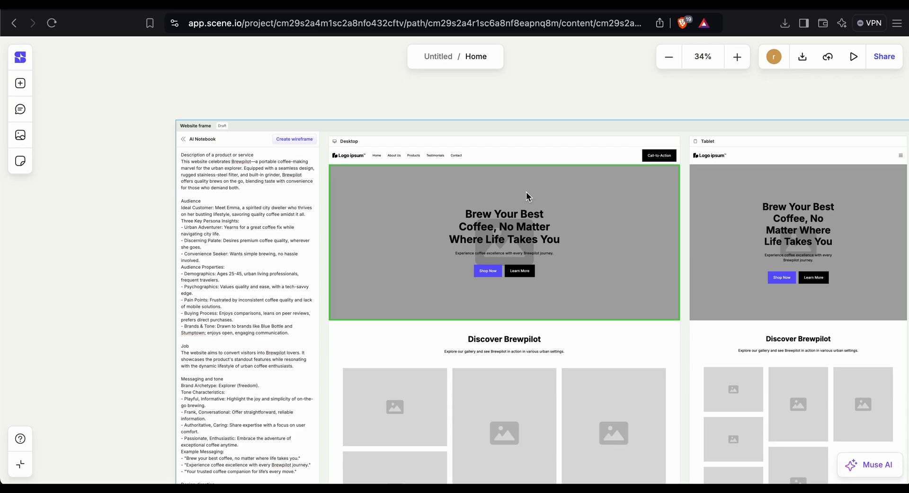
Scroll through the regenerated Brewpilot wireframe sections in the desktop and tablet frames.
scroll(463, 194, down, 3)
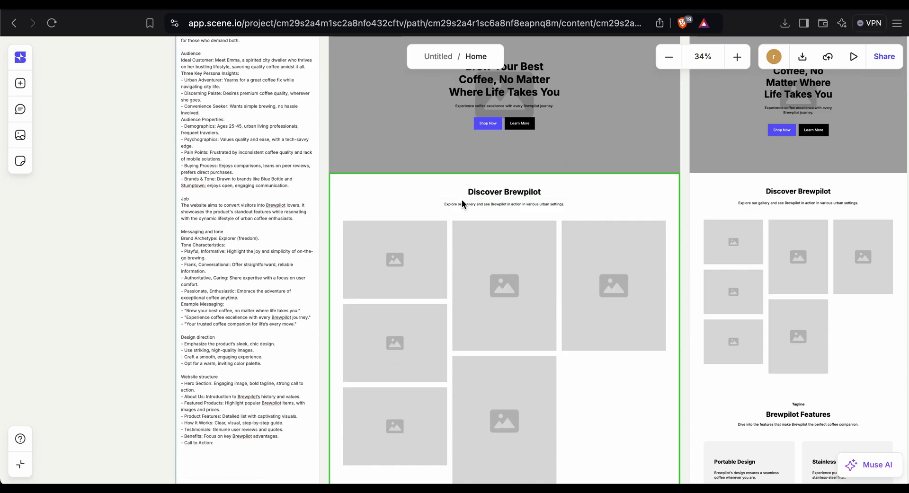
scroll(462, 200, down, 5)
scroll(462, 200, down, 4)
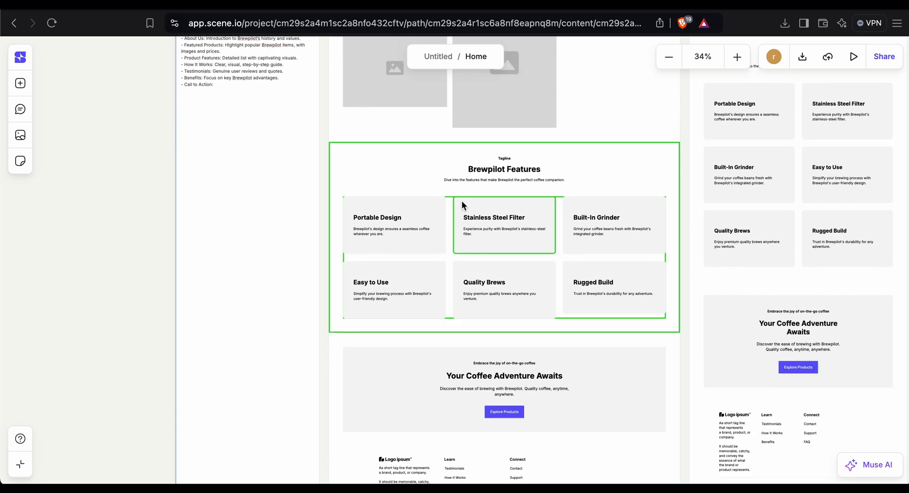
scroll(464, 200, up, 1)
scroll(464, 199, up, 6)
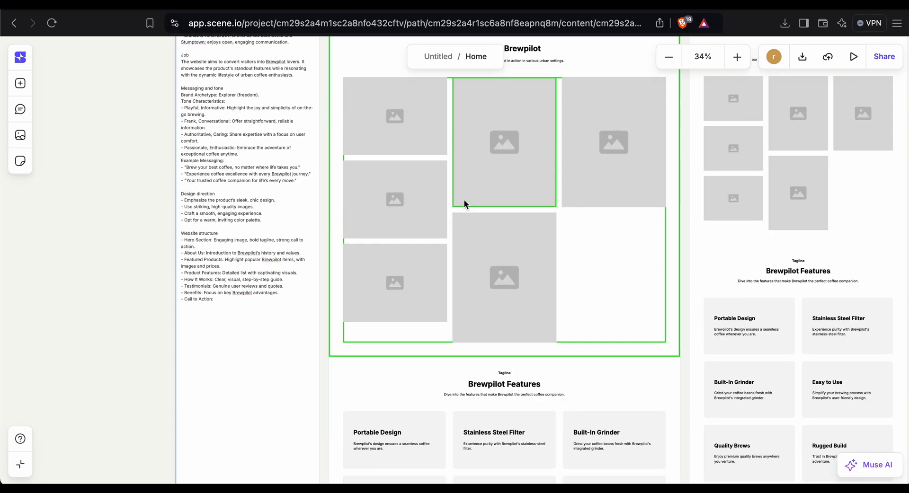
scroll(466, 206, up, 2)
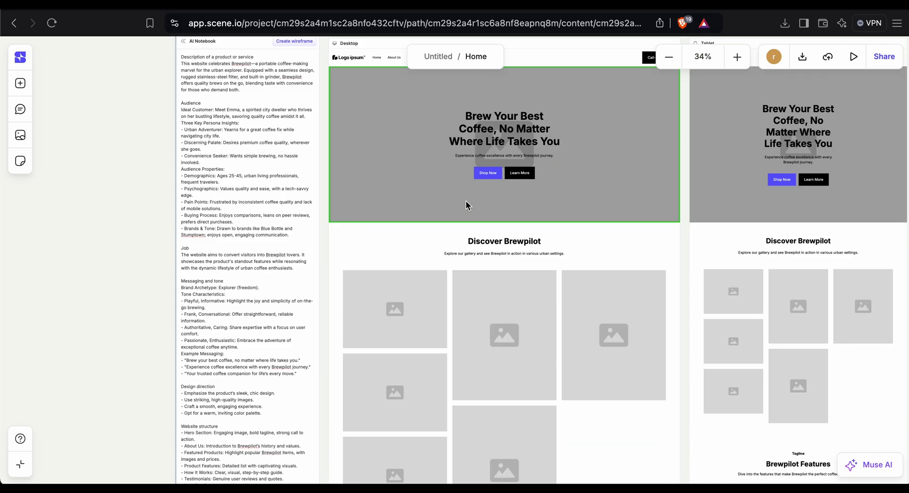
scroll(466, 205, up, 1)
scroll(466, 201, down, 2)
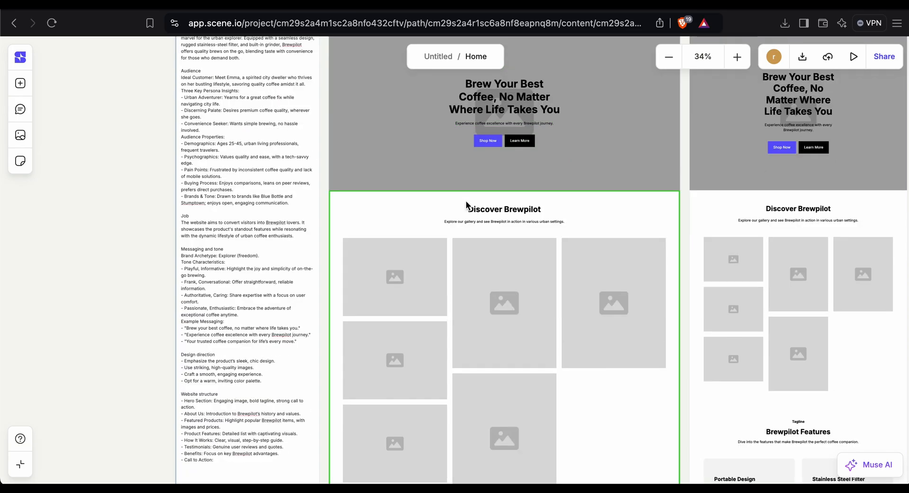
scroll(452, 238, down, 5)
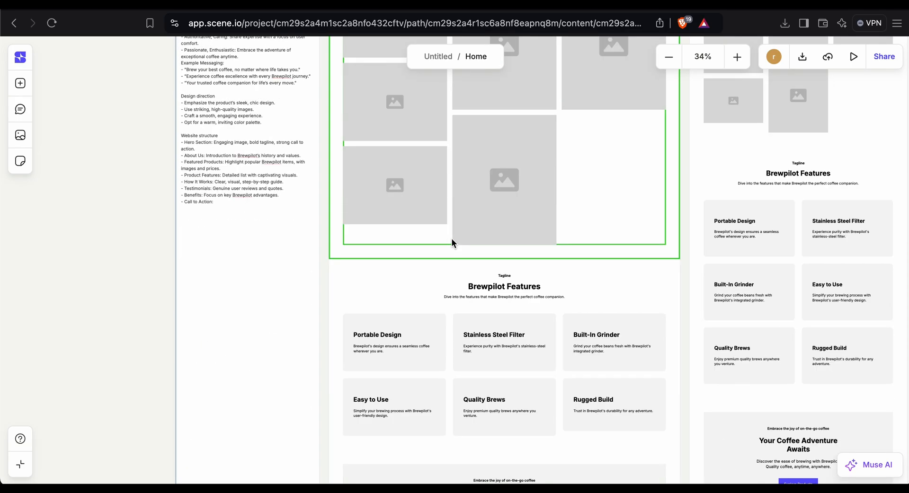
scroll(451, 237, down, 3)
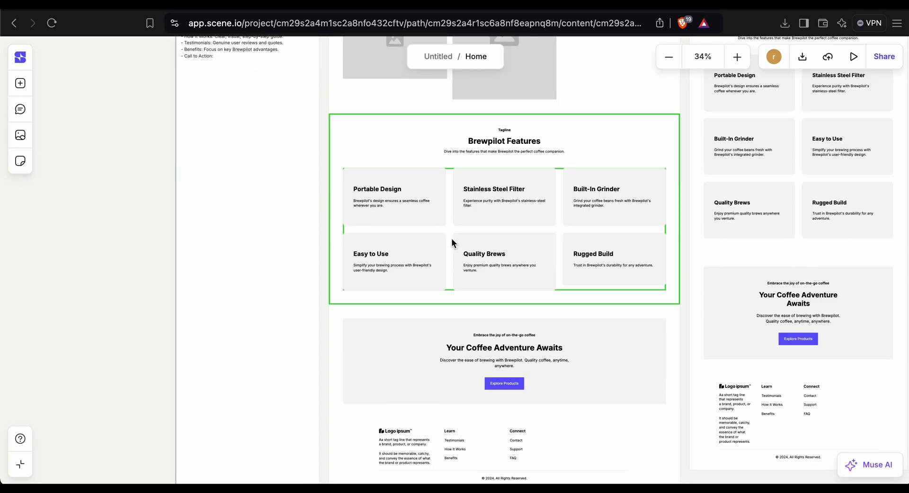
scroll(450, 238, down, 8)
scroll(450, 237, up, 15)
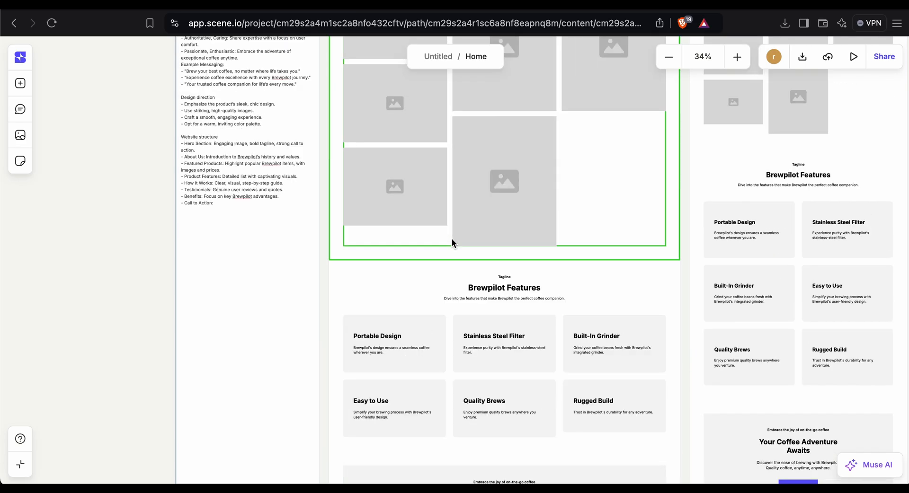
scroll(450, 238, up, 5)
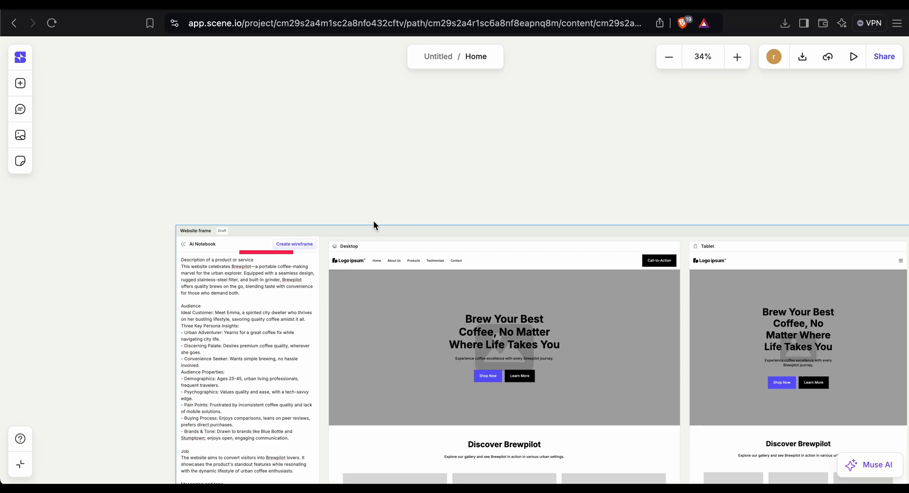
scroll(373, 220, down, 5)
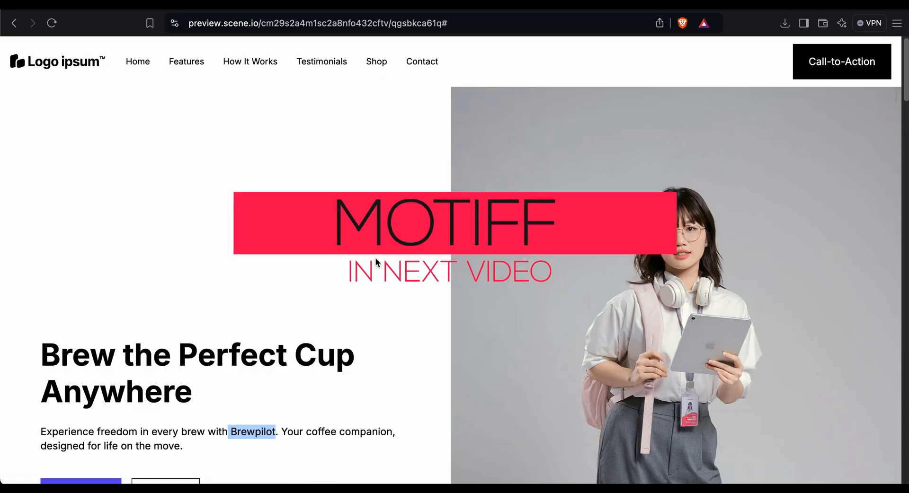
scroll(376, 259, down, 20)
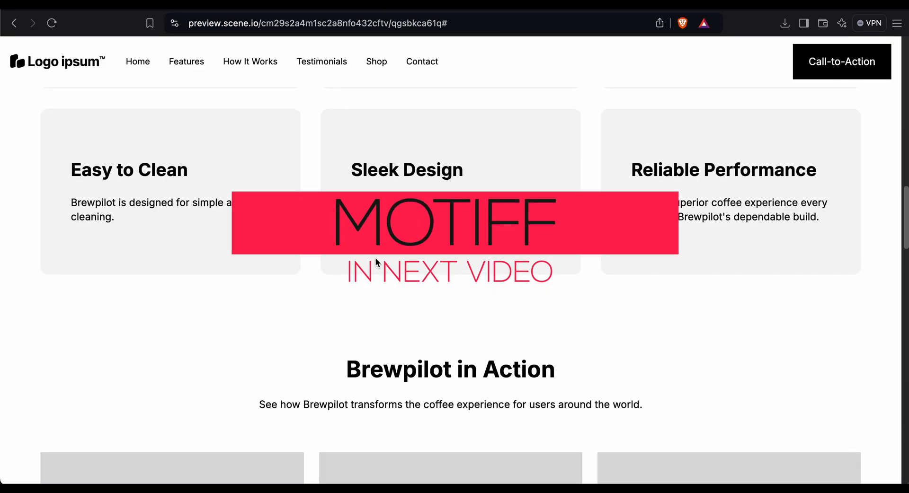
scroll(375, 258, up, 20)
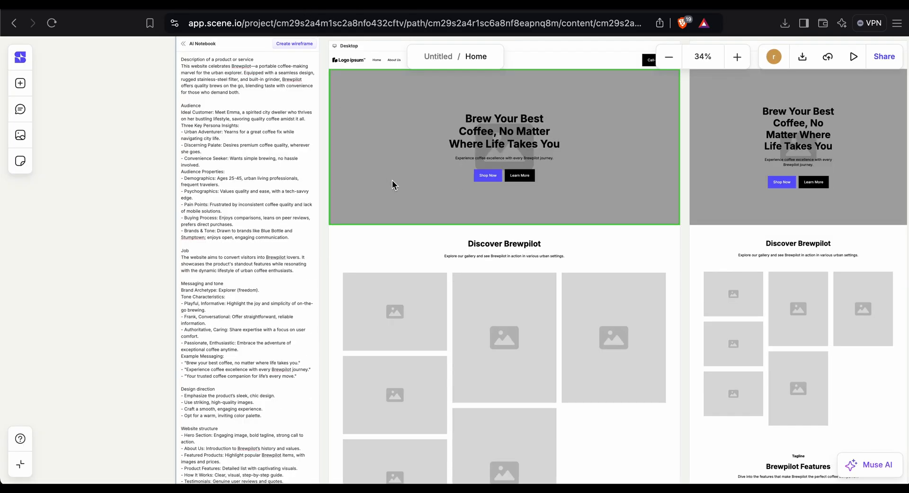
scroll(392, 180, down, 10)
scroll(392, 180, up, 5)
scroll(392, 181, up, 3)
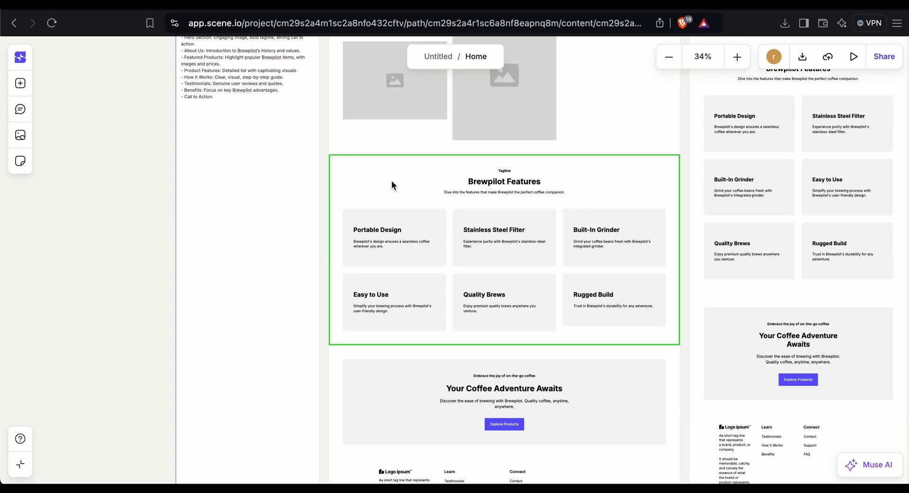
scroll(391, 181, up, 6)
scroll(391, 181, up, 8)
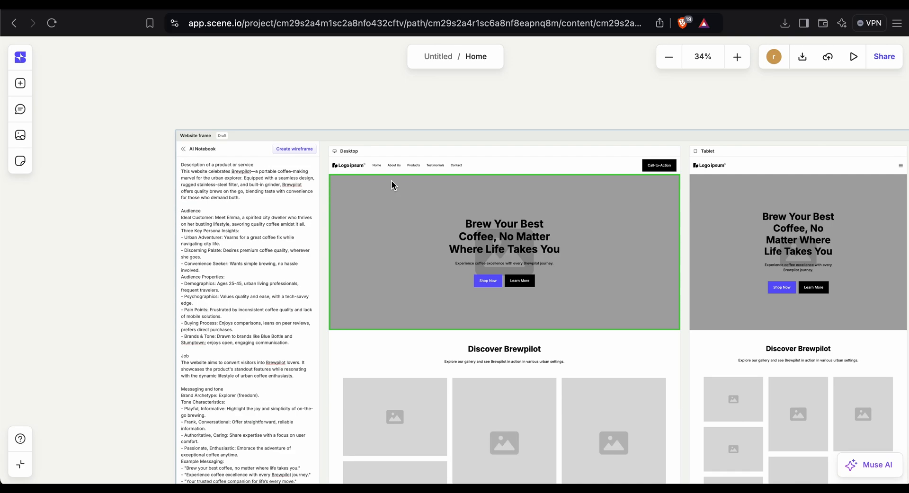